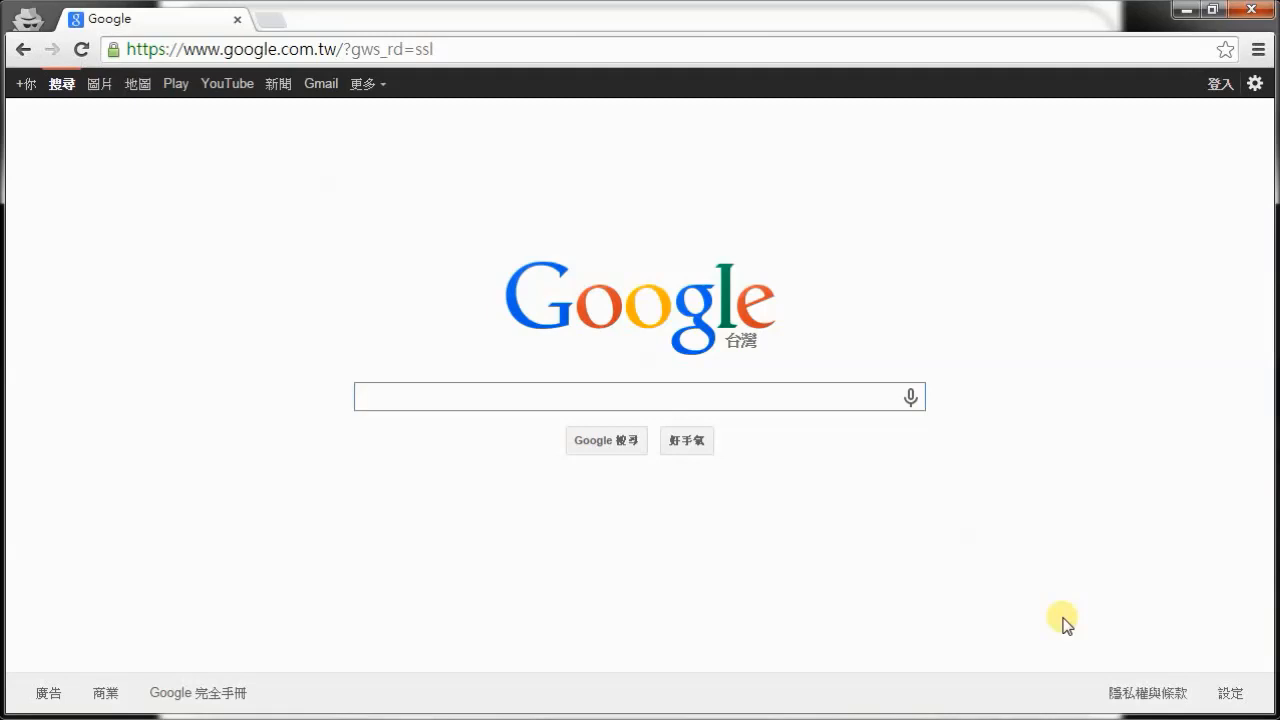
Search the web for "ltspice" and open Linear Technology's design tools software page
text(ltspice)
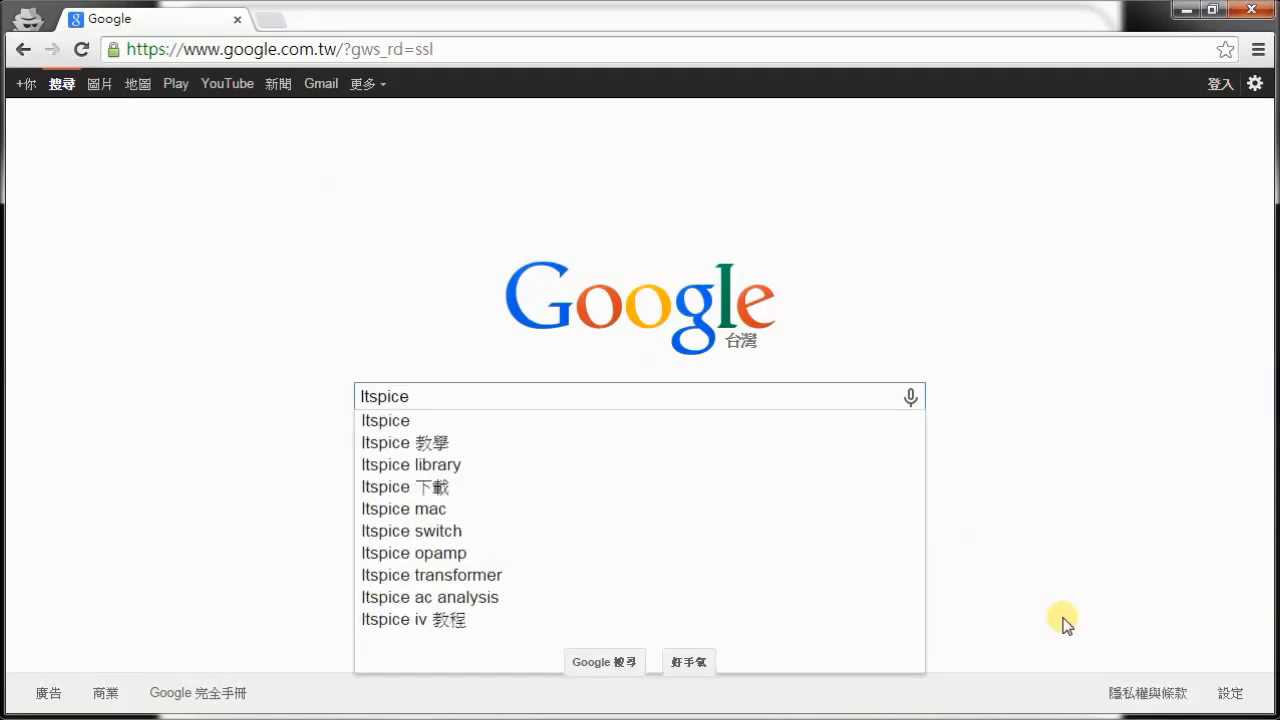
key(Return)
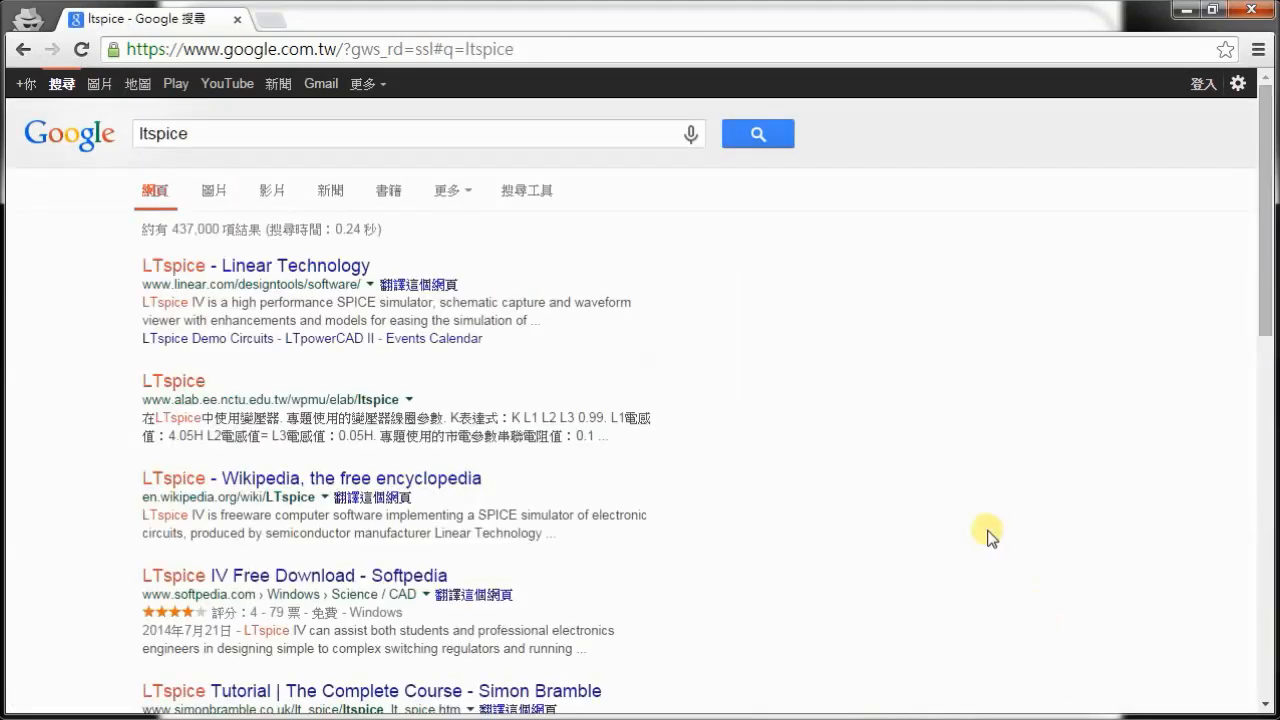
click(346, 266)
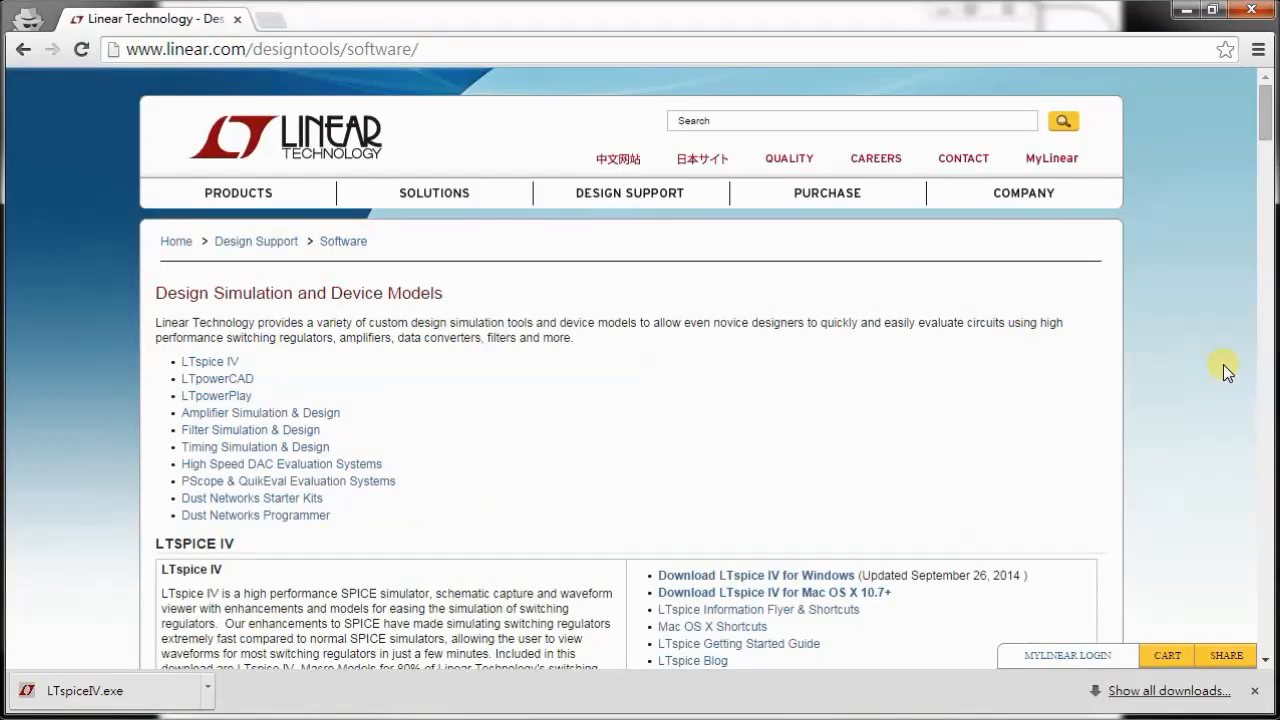
Download LTspice IV for Windows, saving the installer as LTspiceIV in the temp folder
drag(1265, 128, 1263, 160)
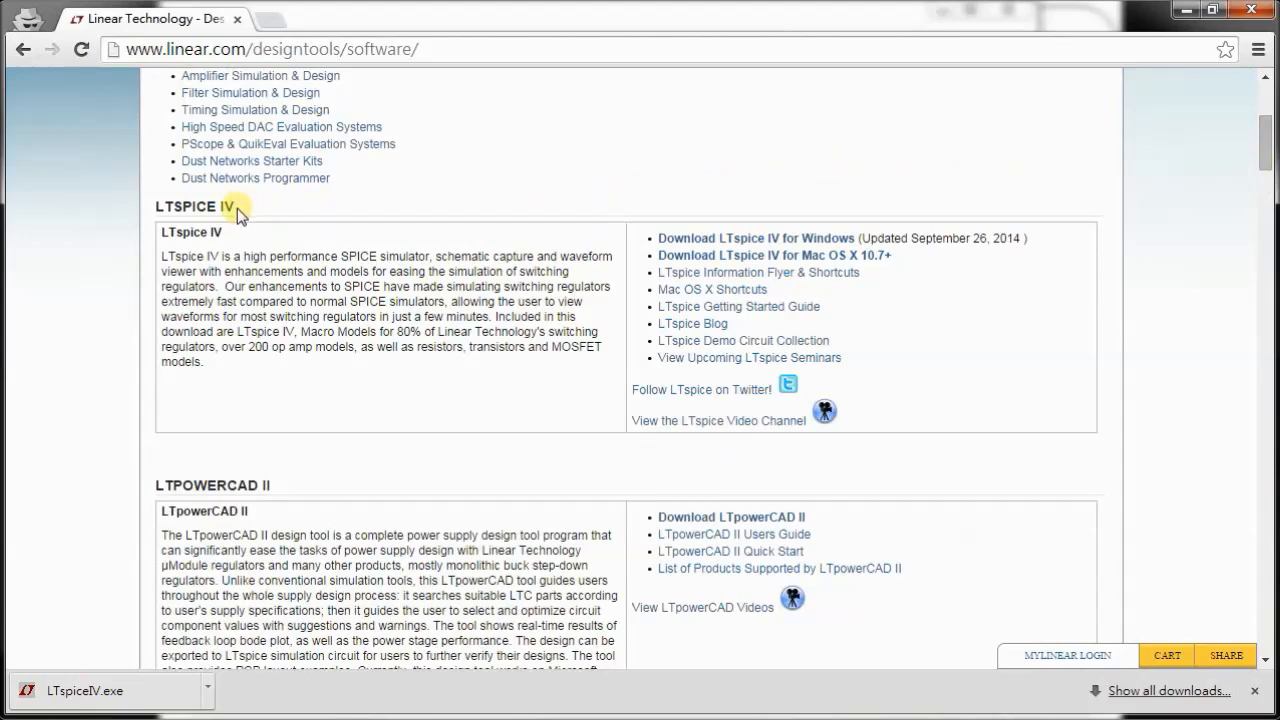
click(849, 241)
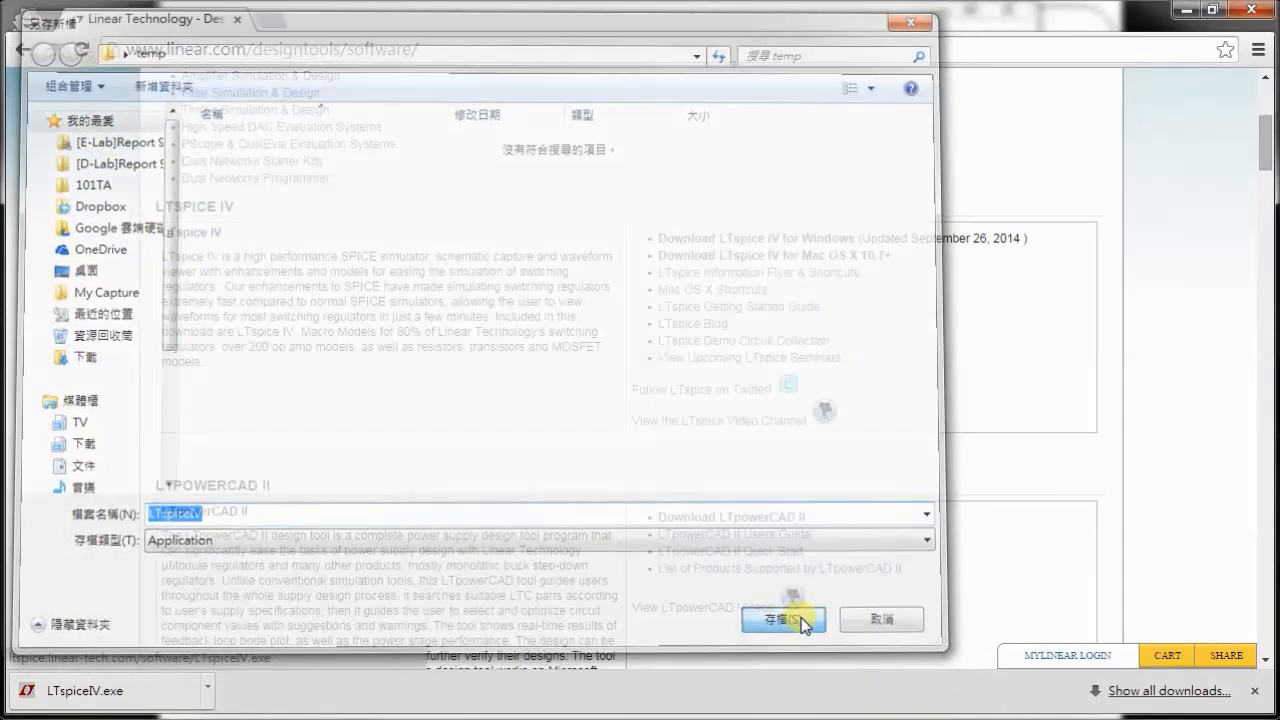
click(810, 617)
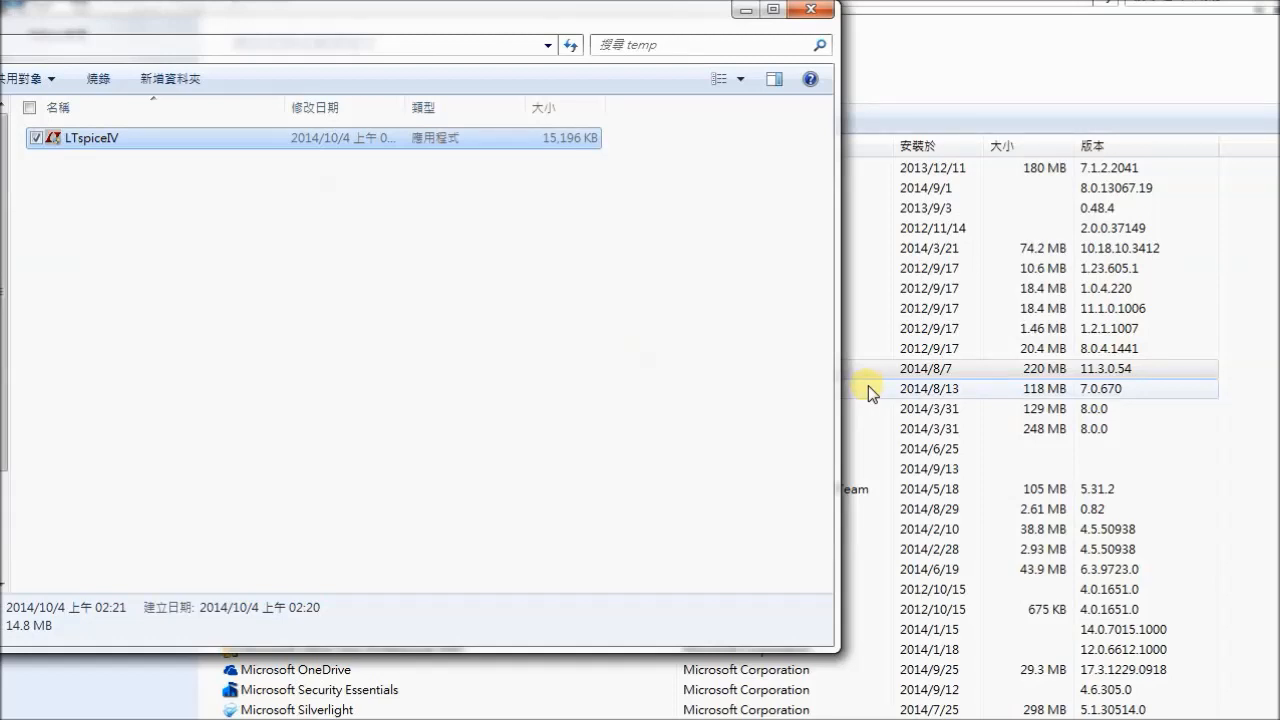
Run the LTspiceIV installer, accept the license agreement and install into C:\Program Files (x86)\LTC\LTspiceIV
double_click(123, 148)
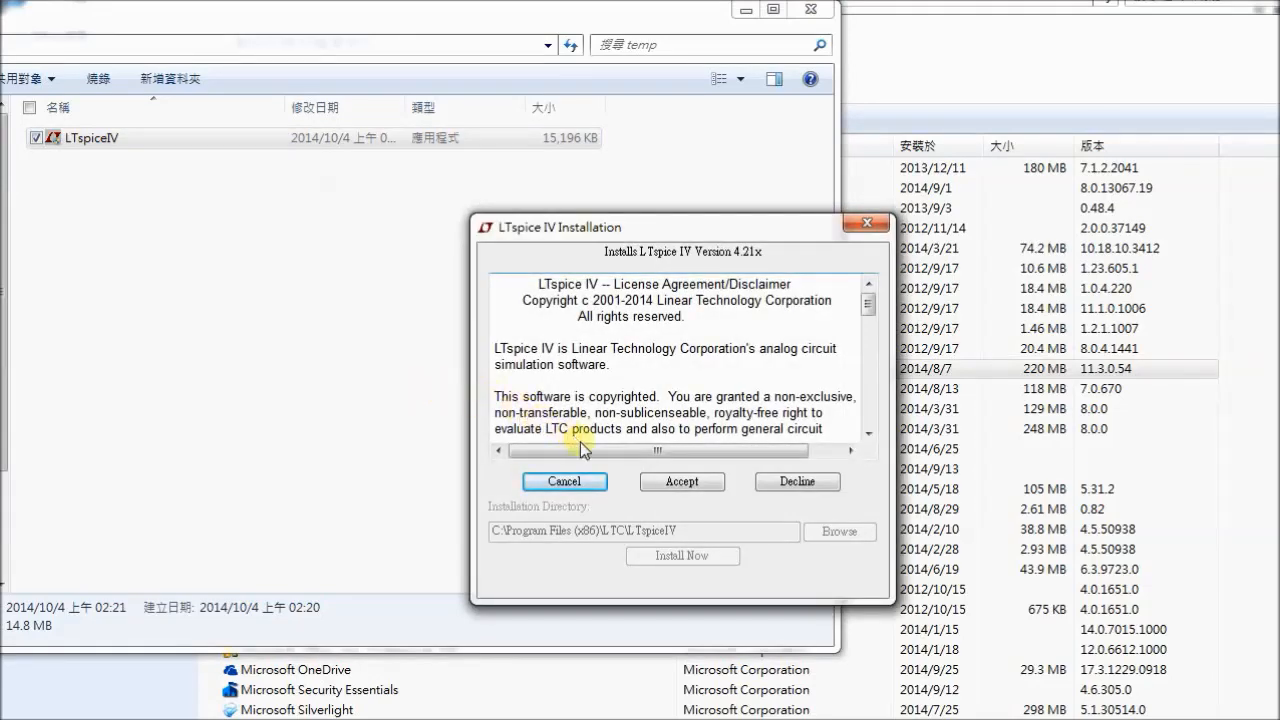
click(700, 486)
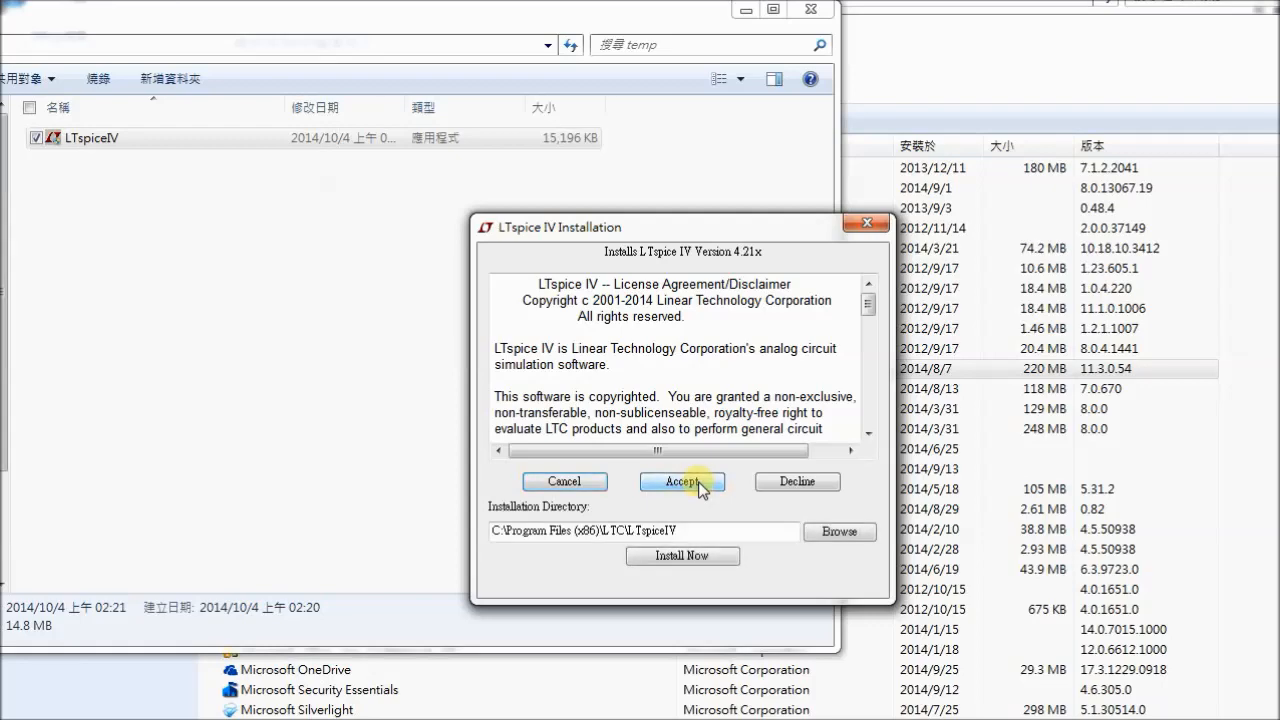
click(682, 563)
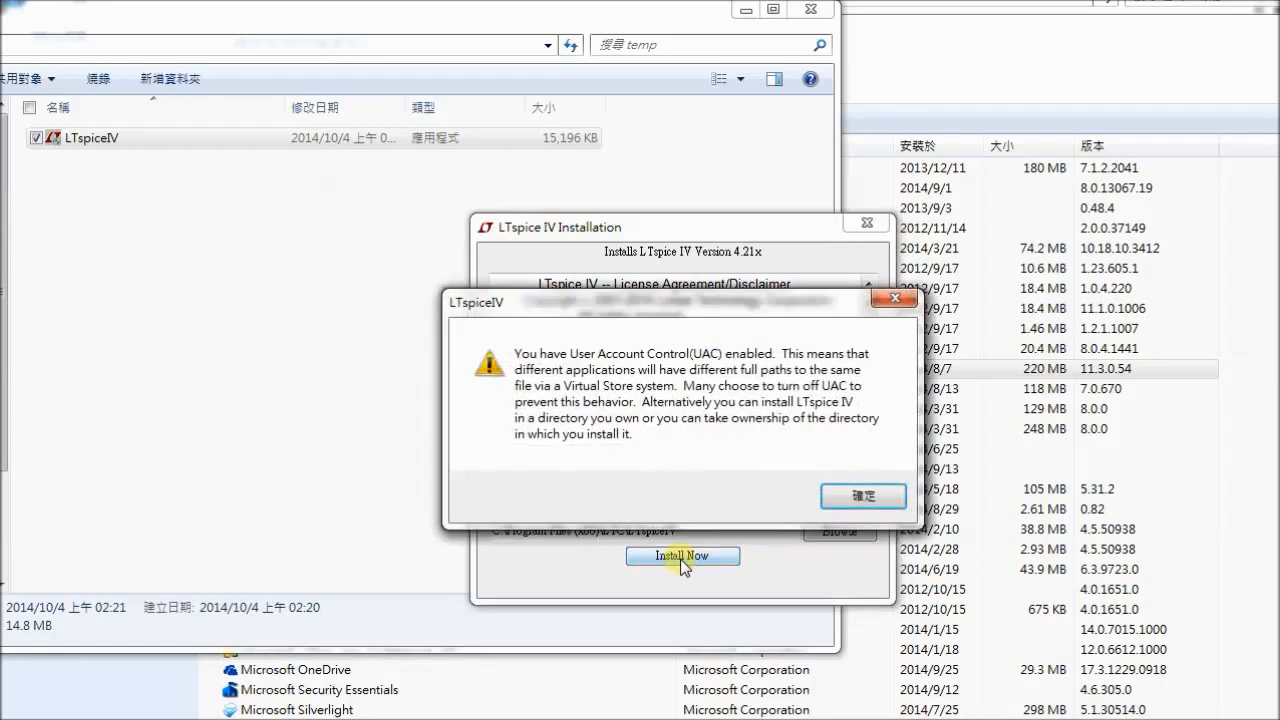
click(866, 505)
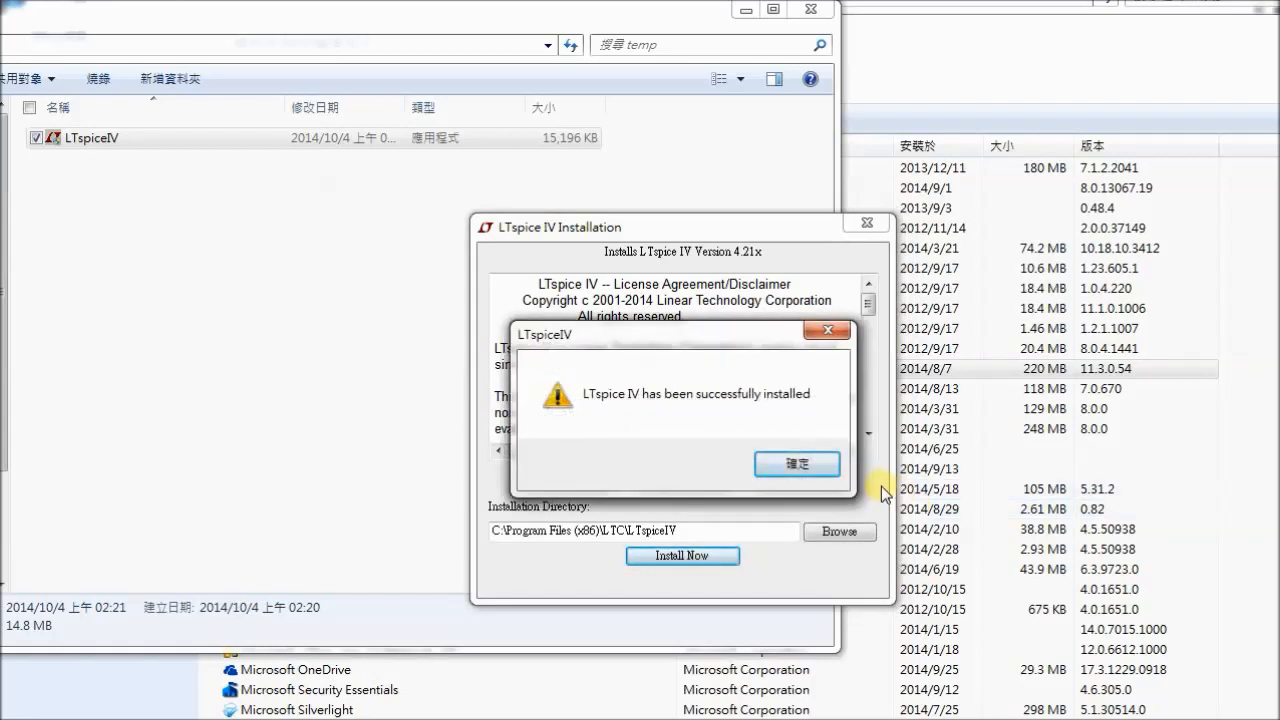
click(827, 463)
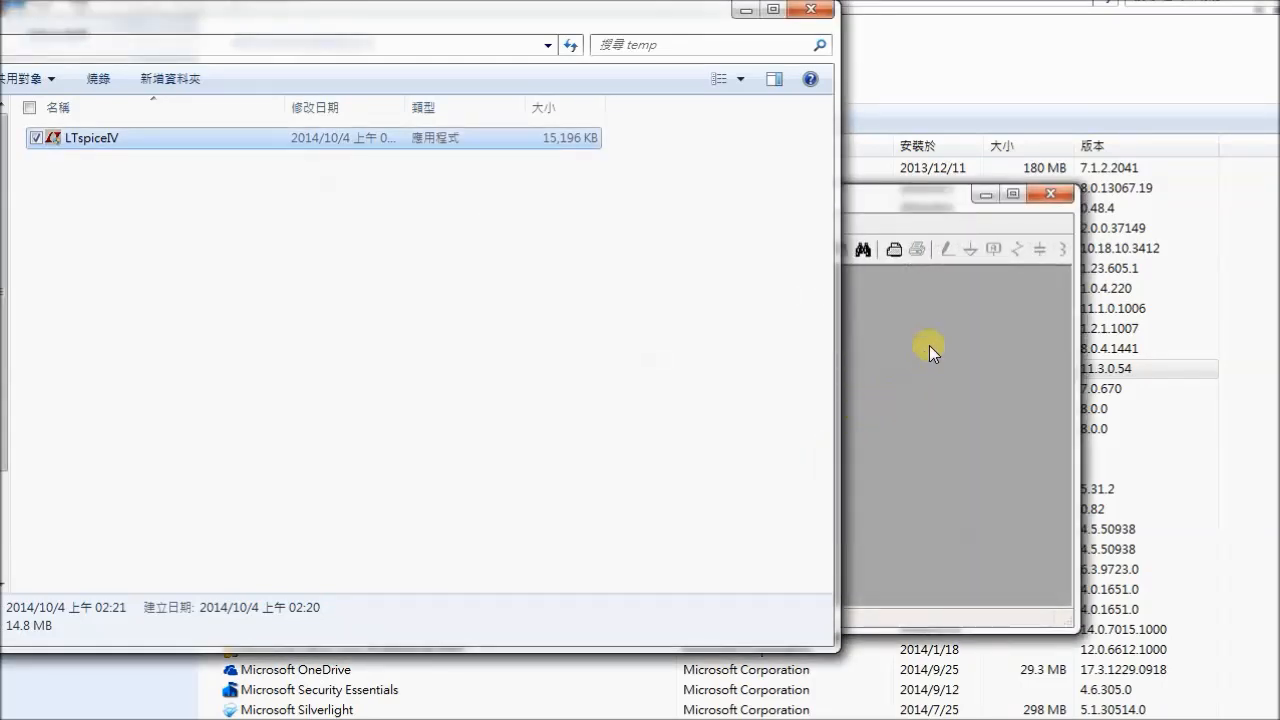
Switch to LTspice IV, create a new schematic and open its color preferences
click(933, 199)
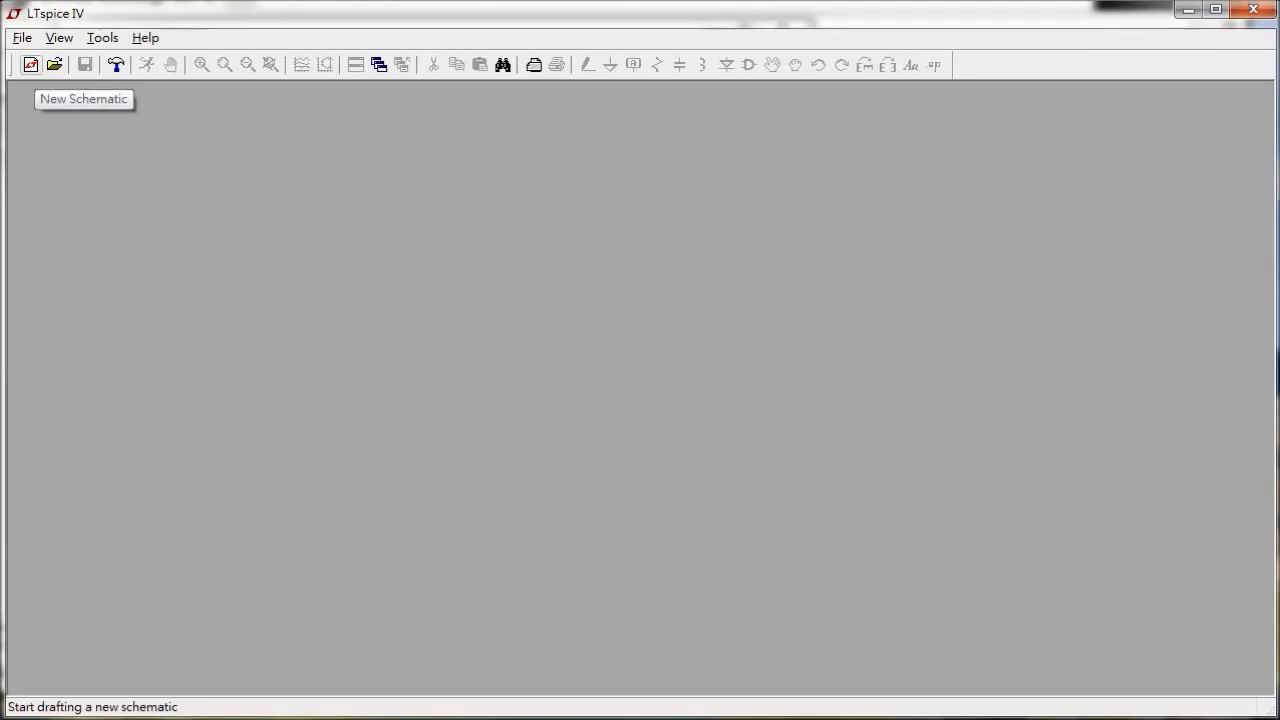
click(30, 65)
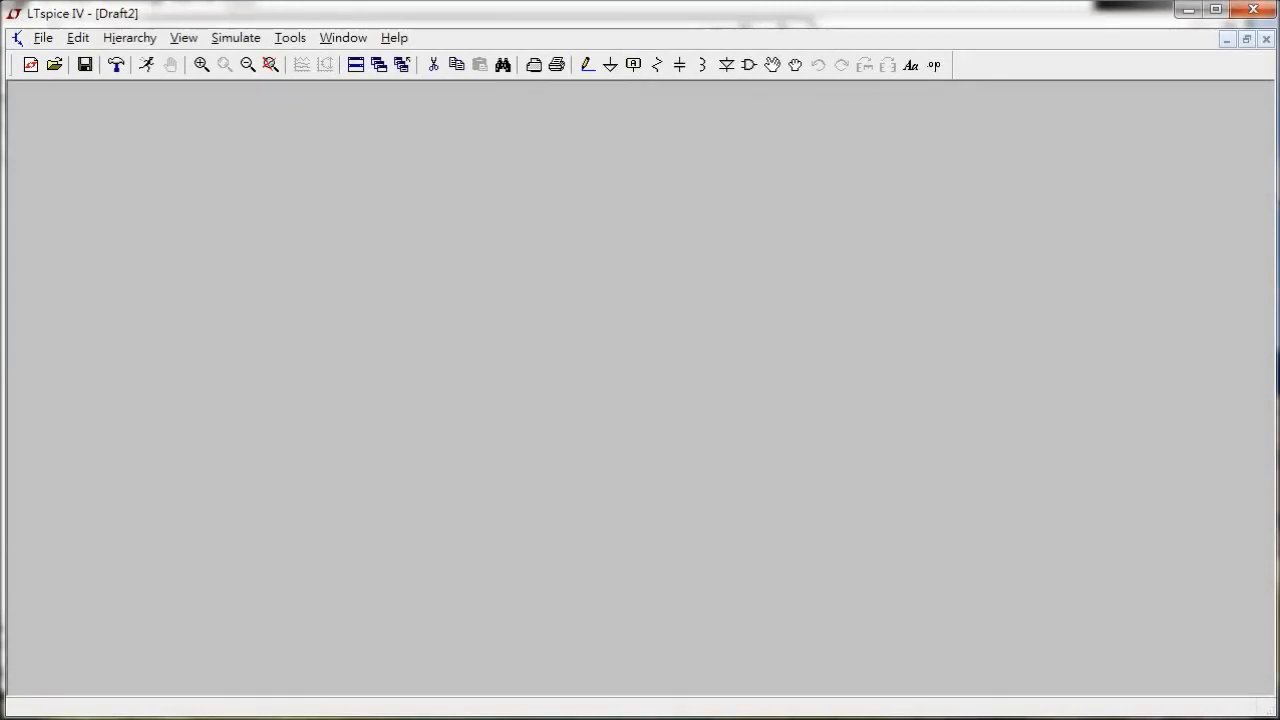
click(291, 38)
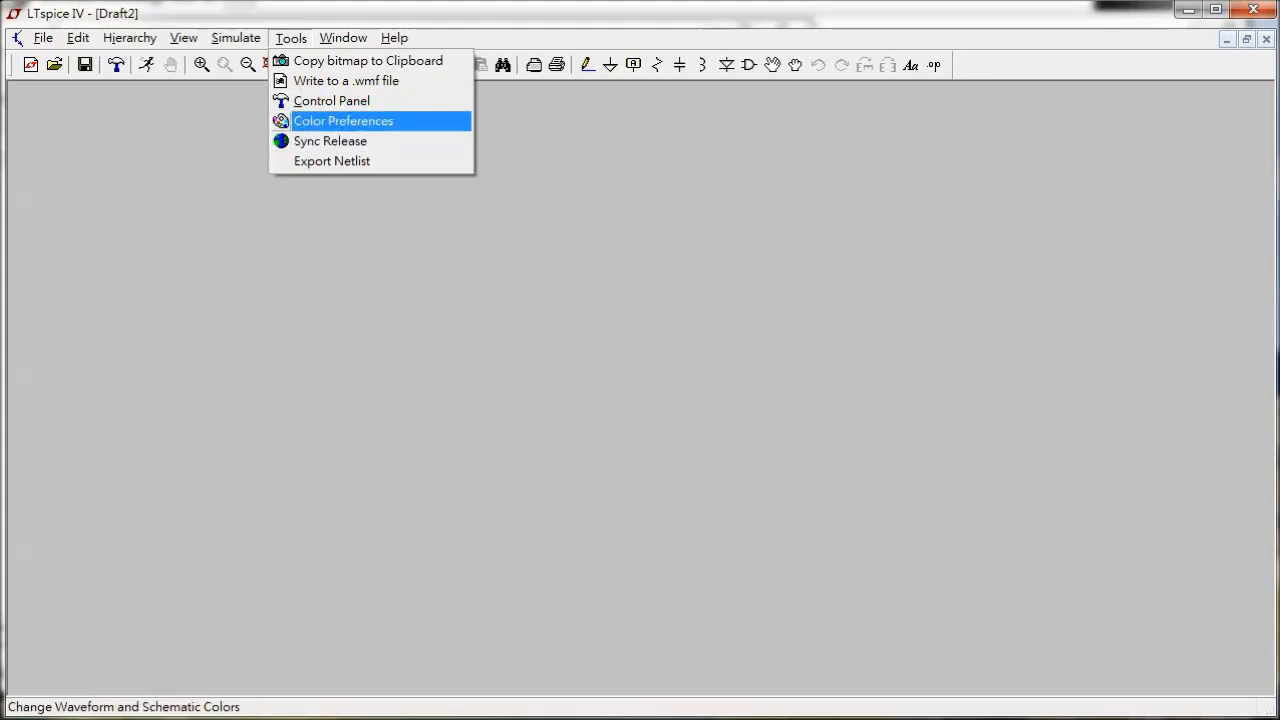
key(Return)
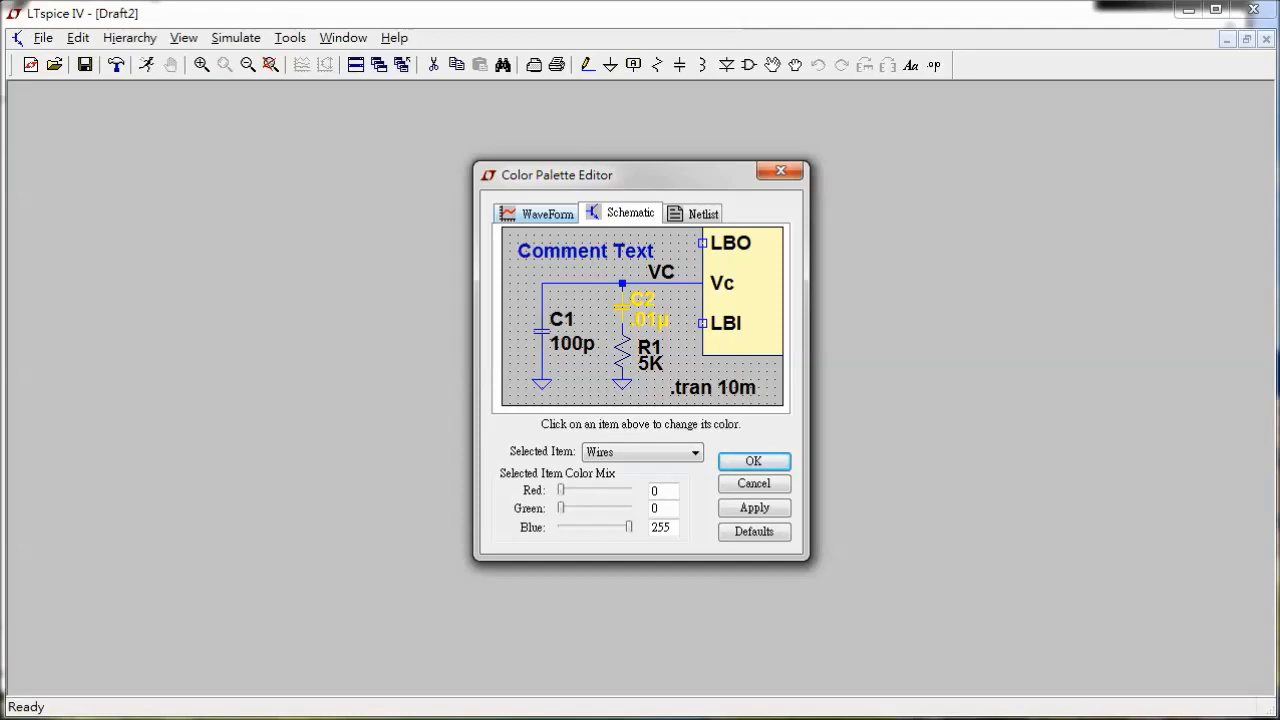
Examine the WaveForm, Schematic and Netlist color categories and the schematic items whose colors can be edited
click(542, 214)
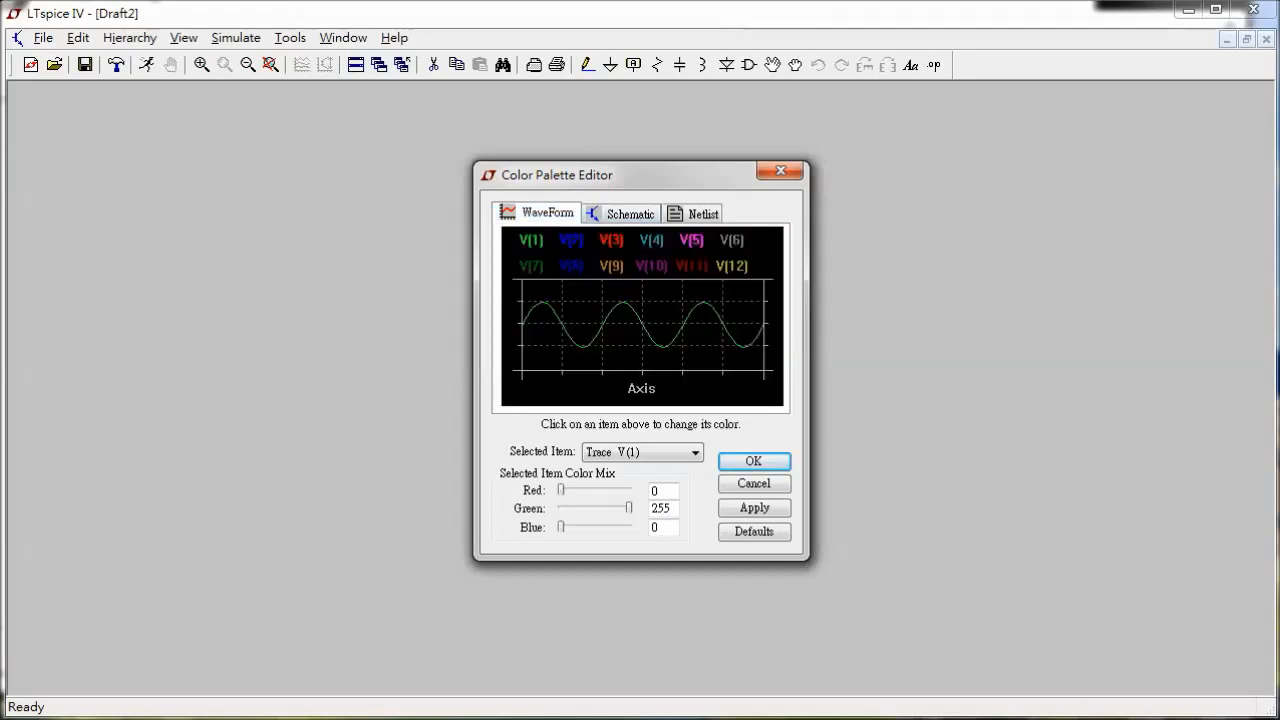
click(622, 214)
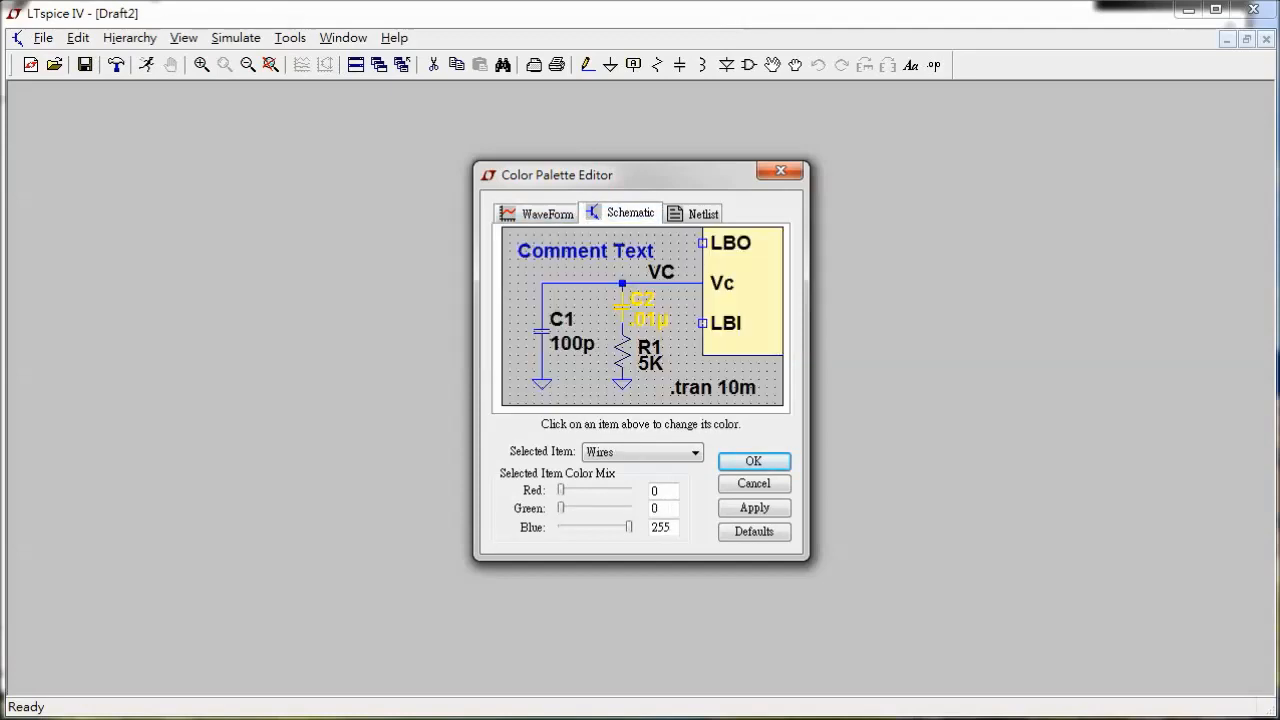
click(700, 213)
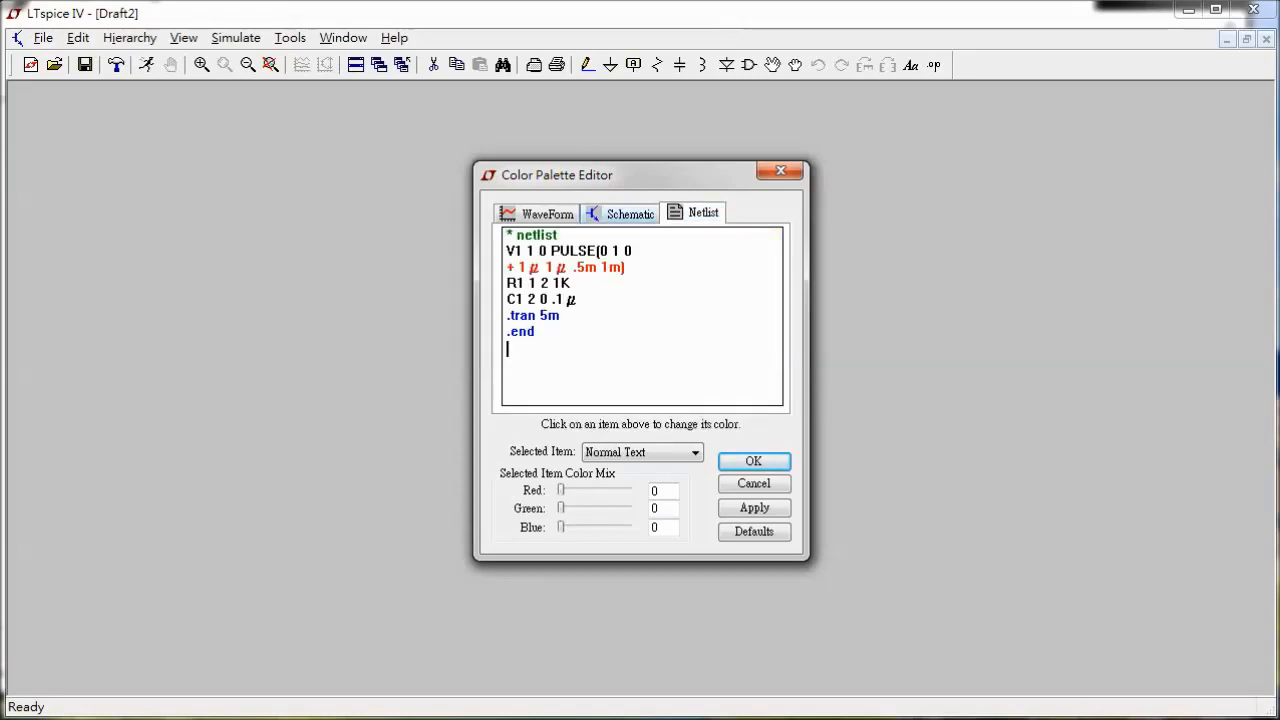
key(ctrl+shift+Tab)
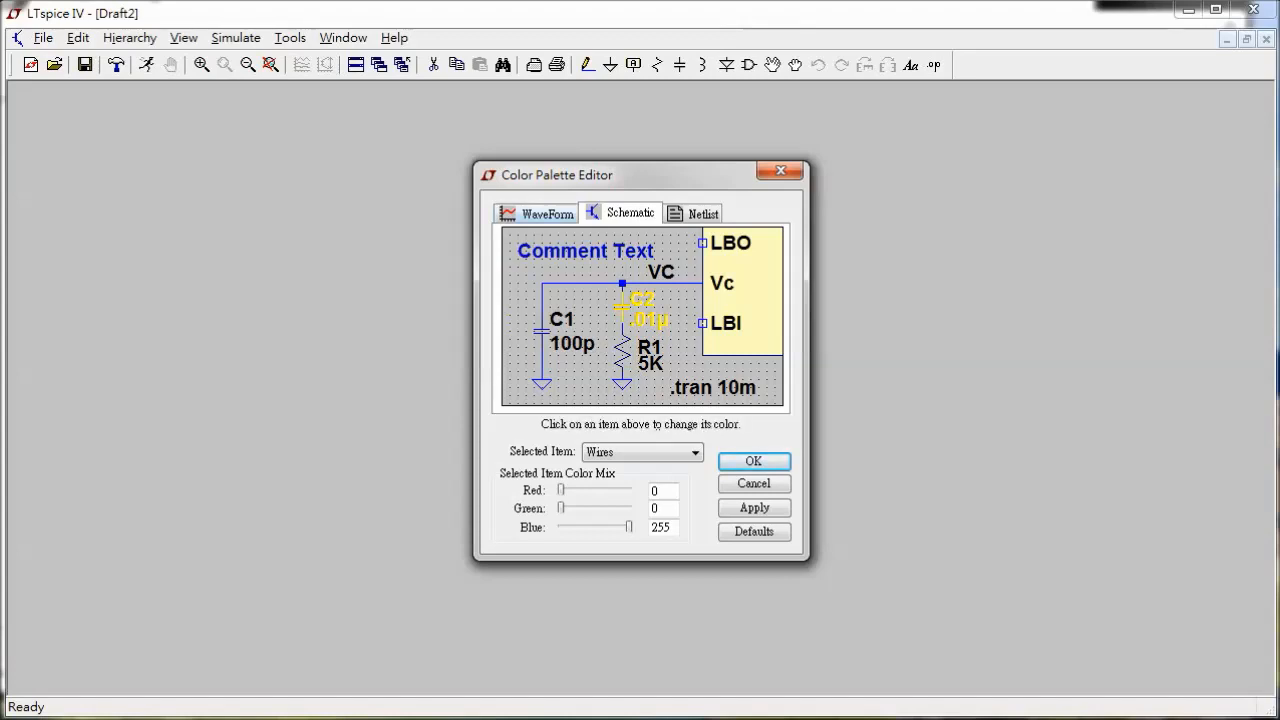
key(ctrl+shift+Tab)
key(ctrl+Tab)
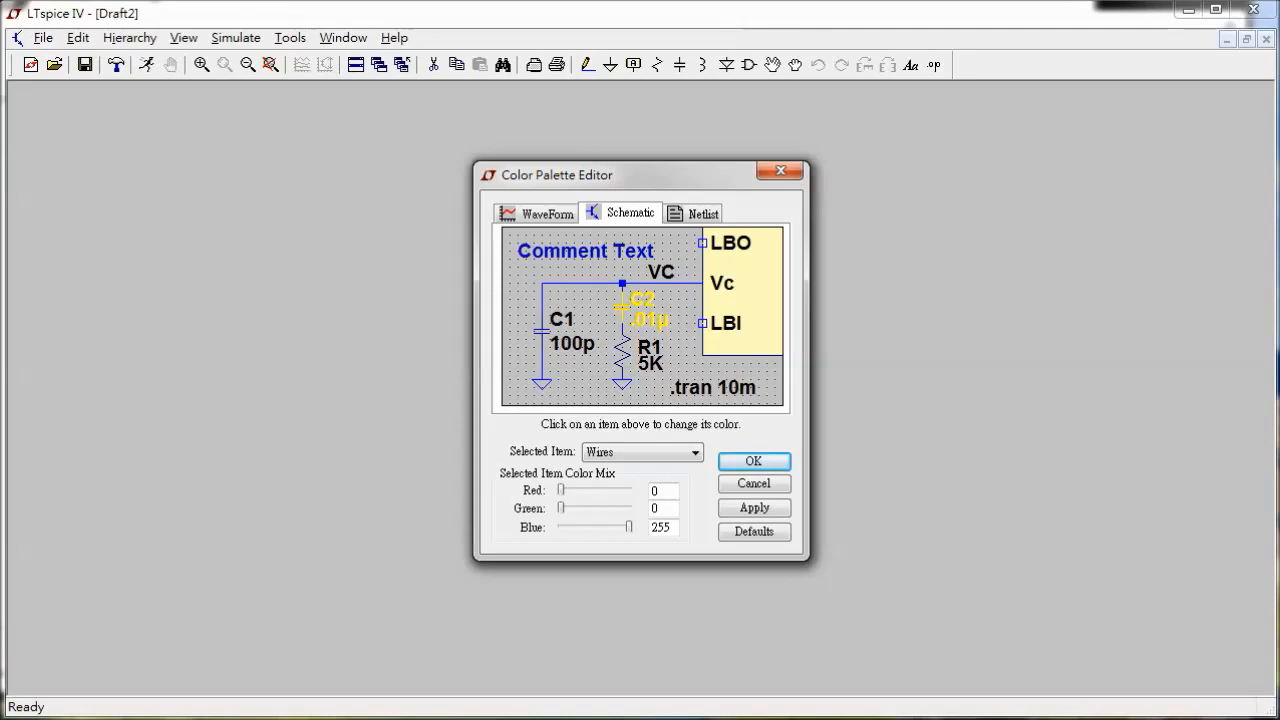
click(695, 452)
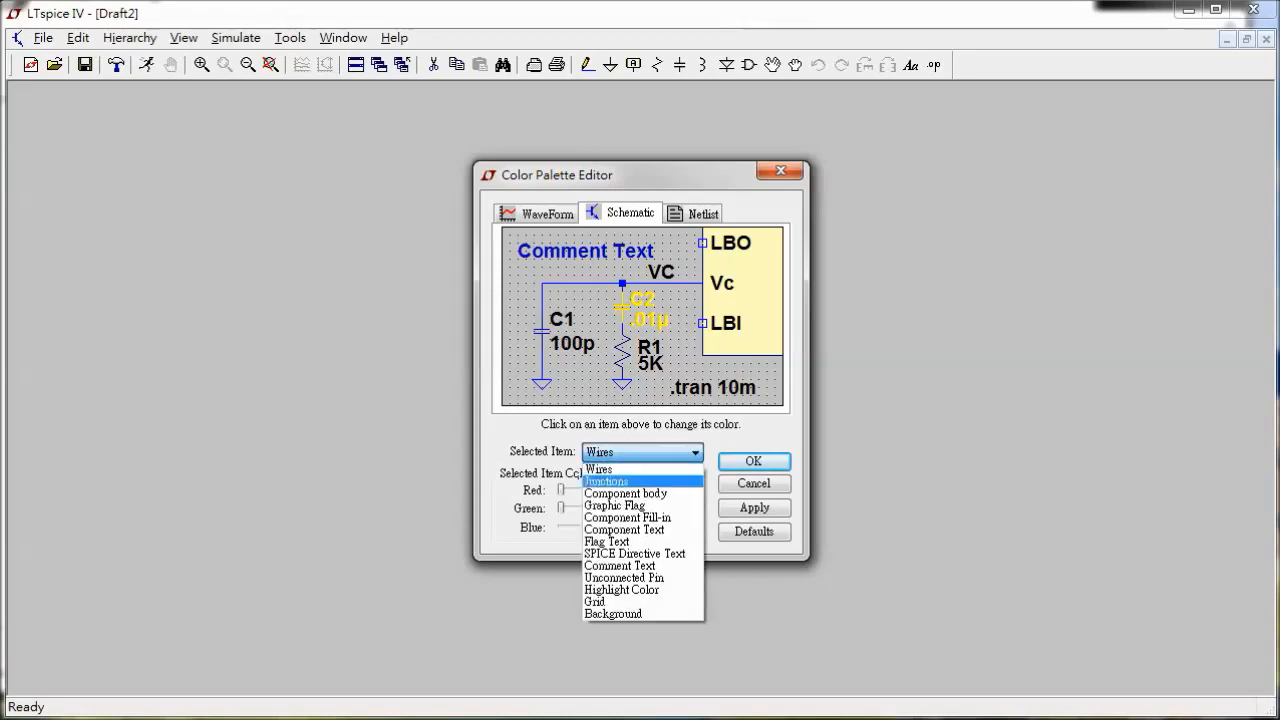
click(615, 613)
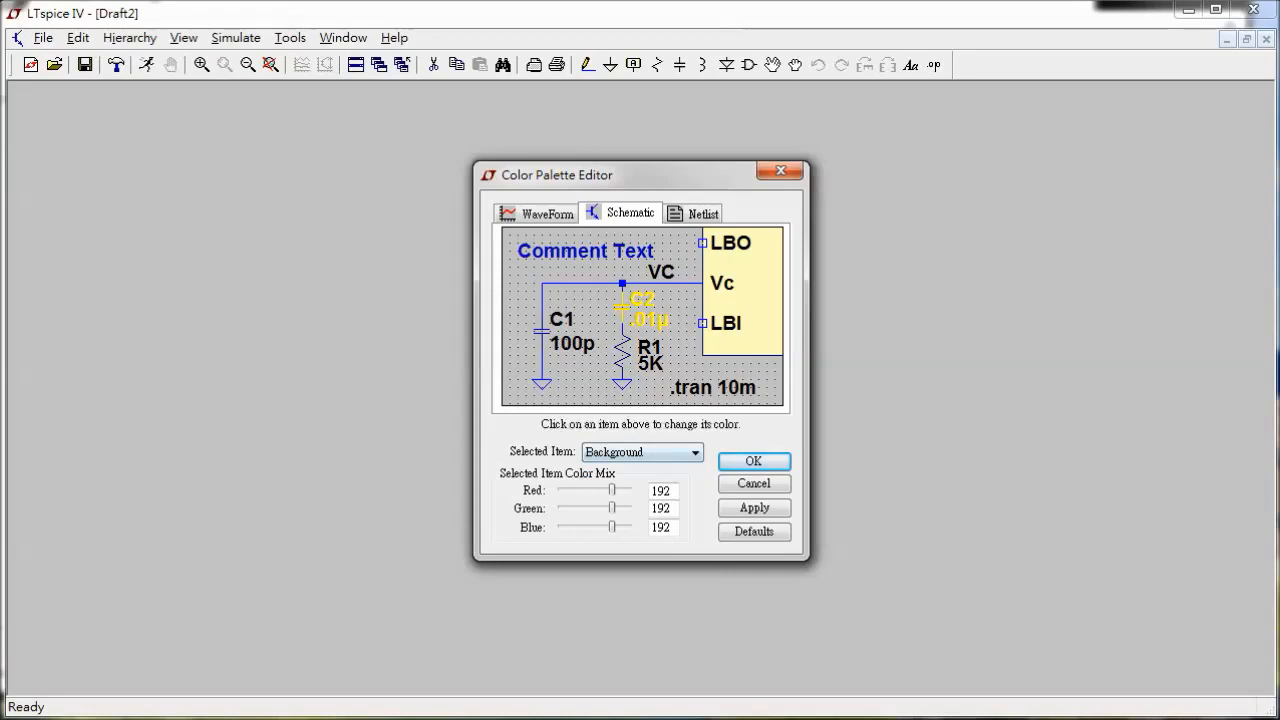
click(643, 453)
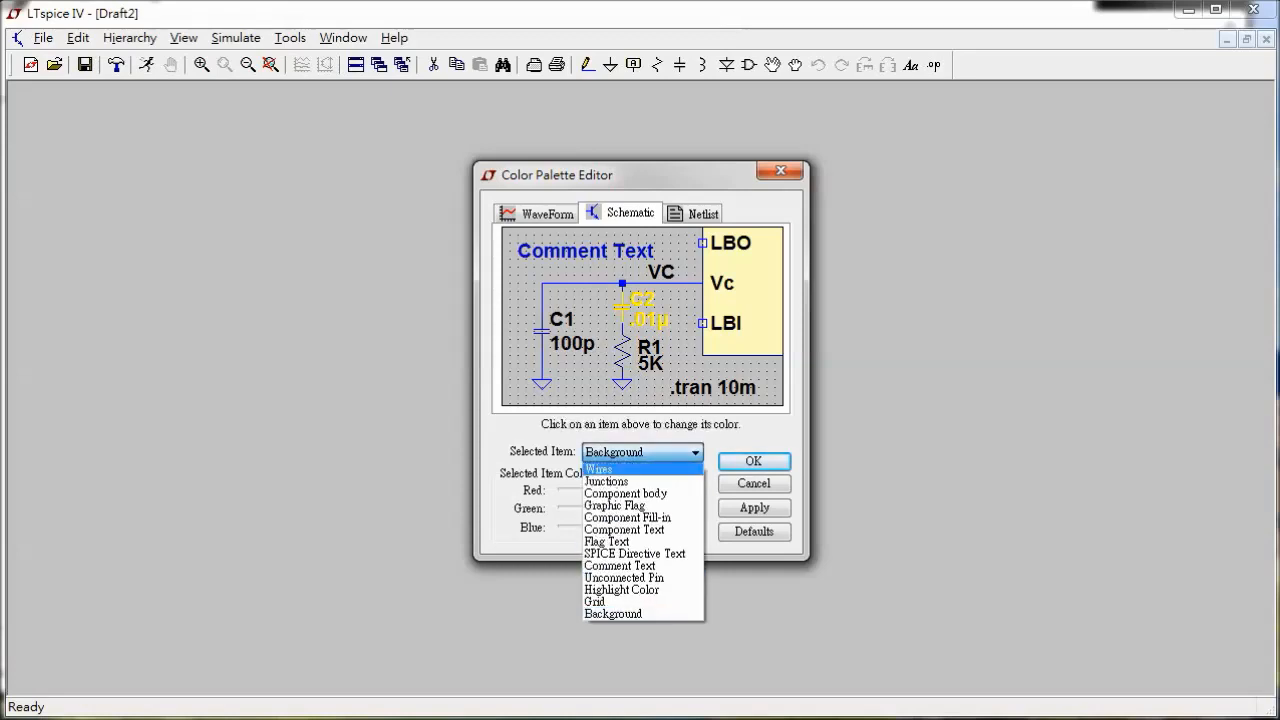
click(600, 468)
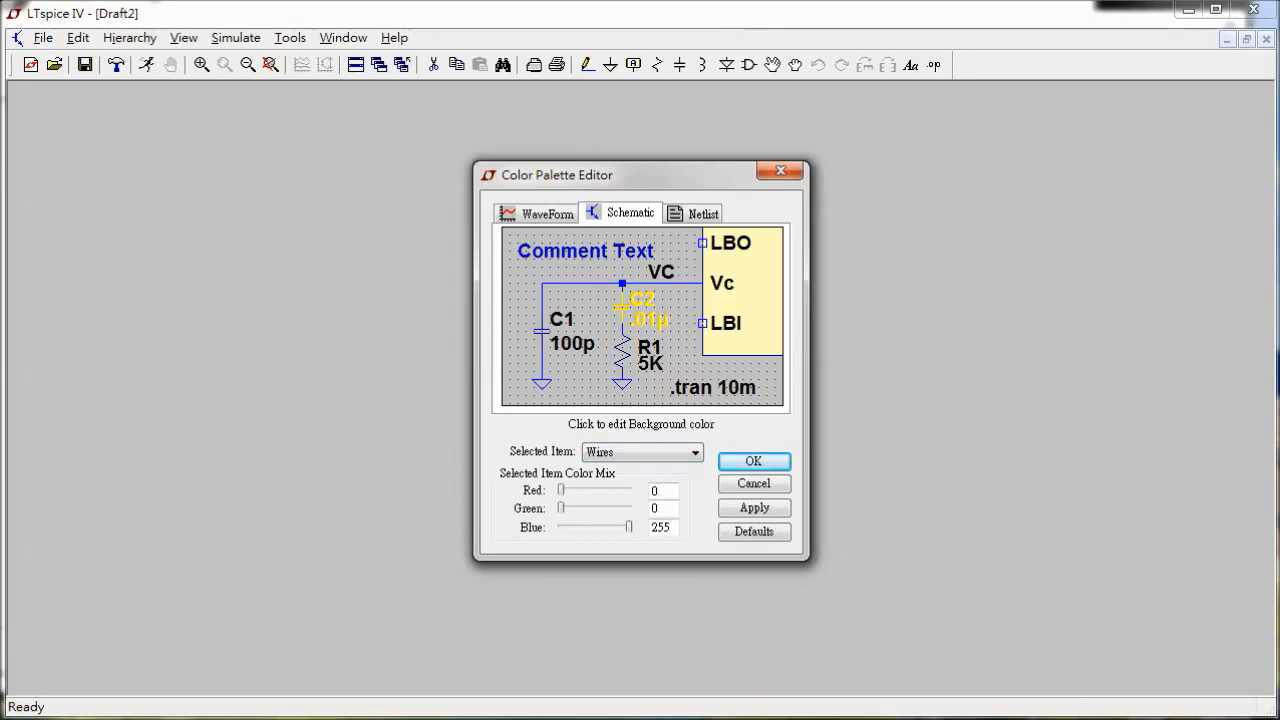
Set the schematic background color to white with red, green and blue at 255, and apply it
click(586, 302)
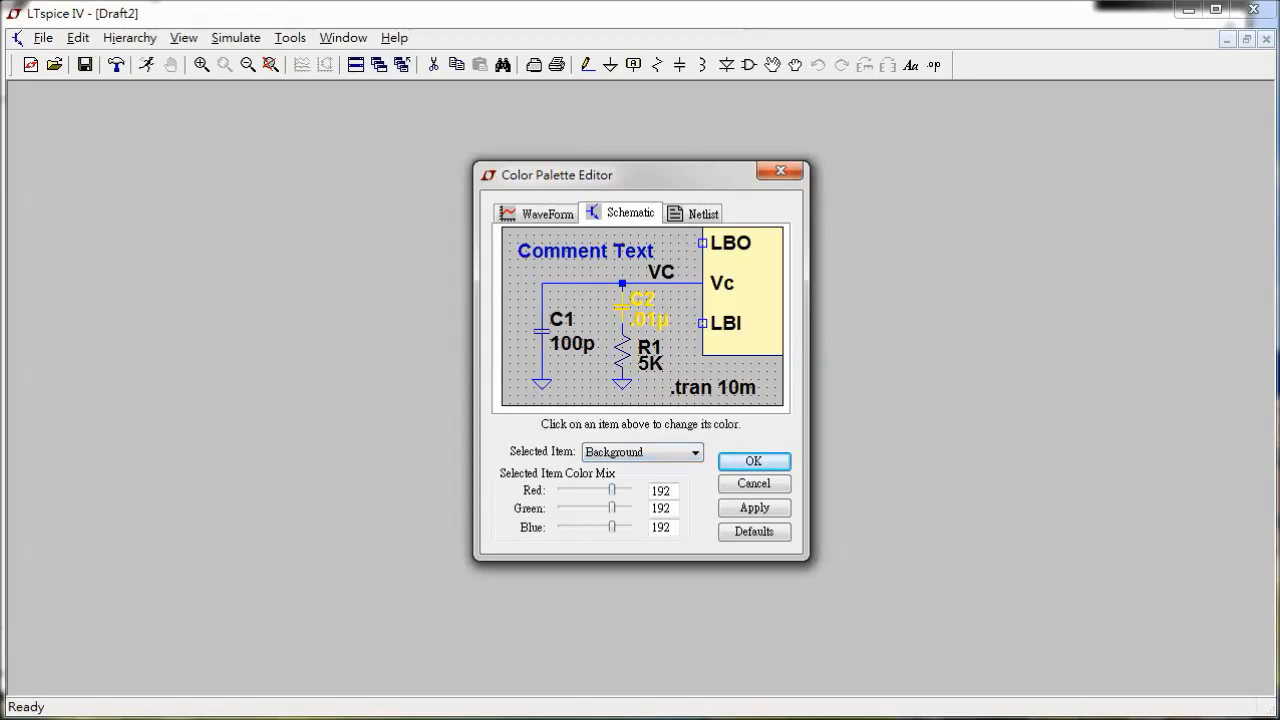
mouse_move(612, 490)
mouse_down()
mouse_move(561, 490)
mouse_move(629, 490)
mouse_up()
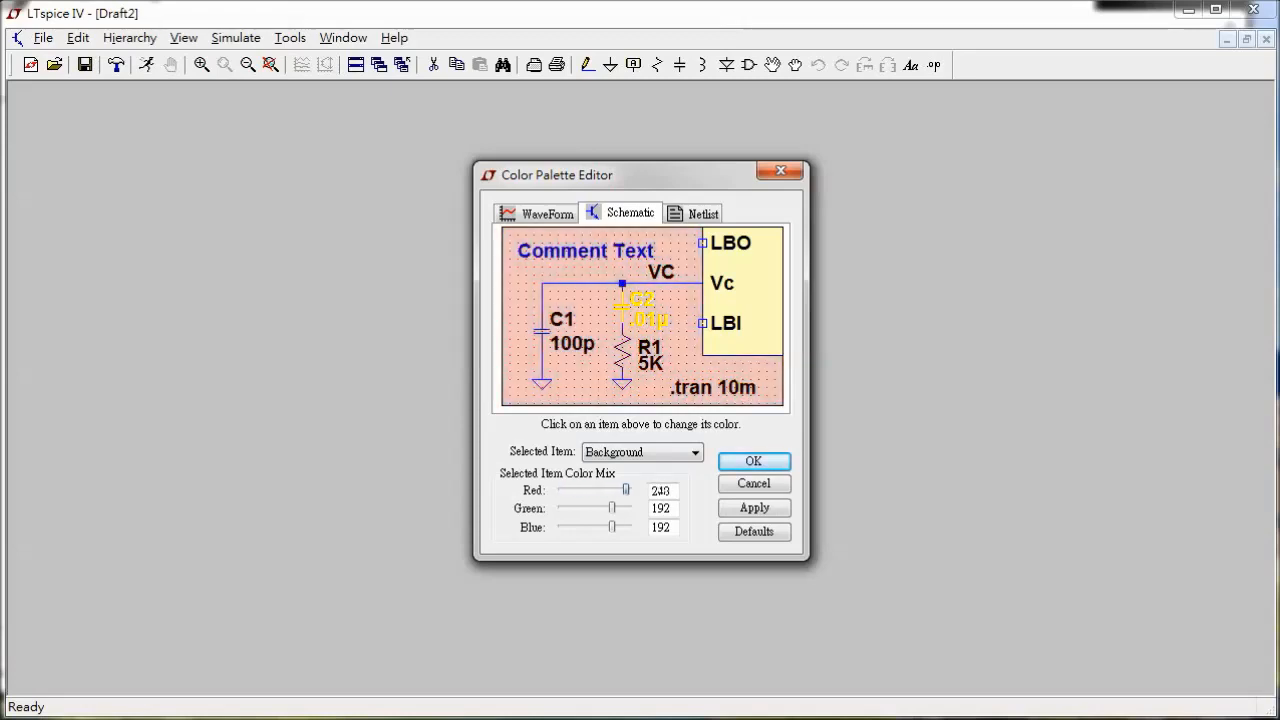
mouse_move(629, 490)
mouse_down()
mouse_move(561, 490)
mouse_move(629, 490)
mouse_up()
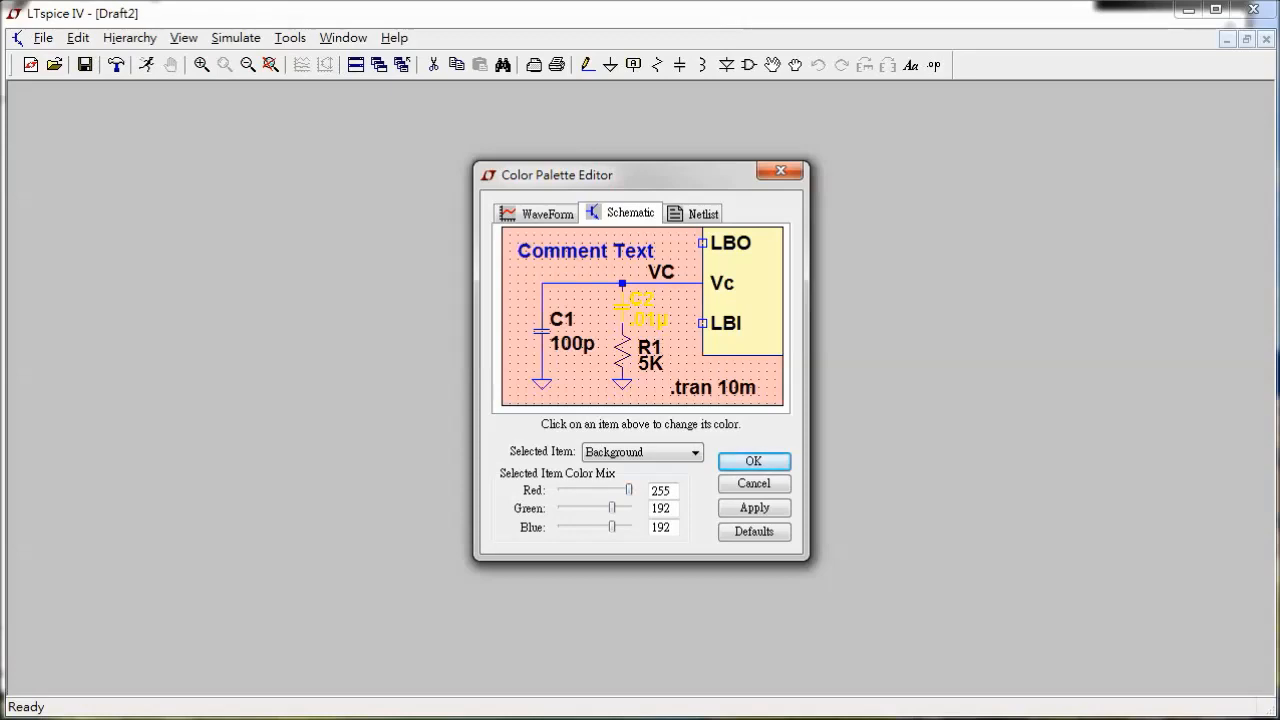
mouse_move(612, 508)
mouse_down()
mouse_move(629, 508)
mouse_move(614, 527)
mouse_move(629, 527)
mouse_up()
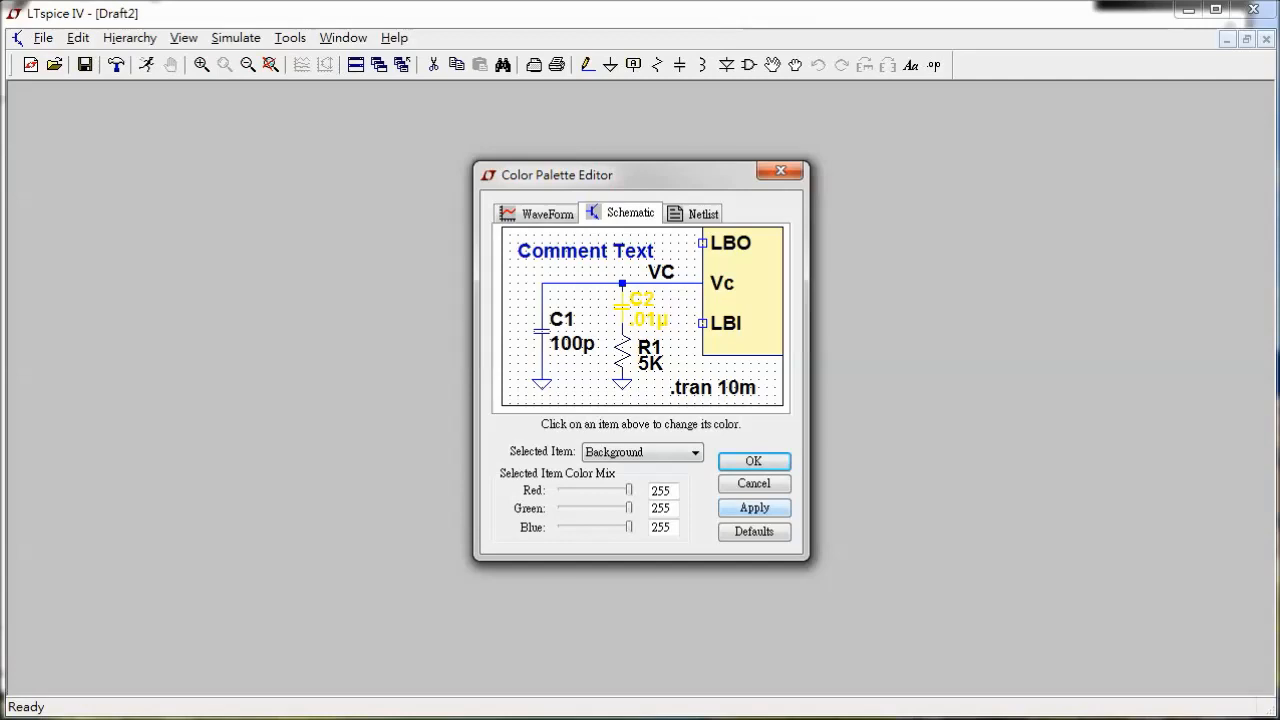
click(754, 508)
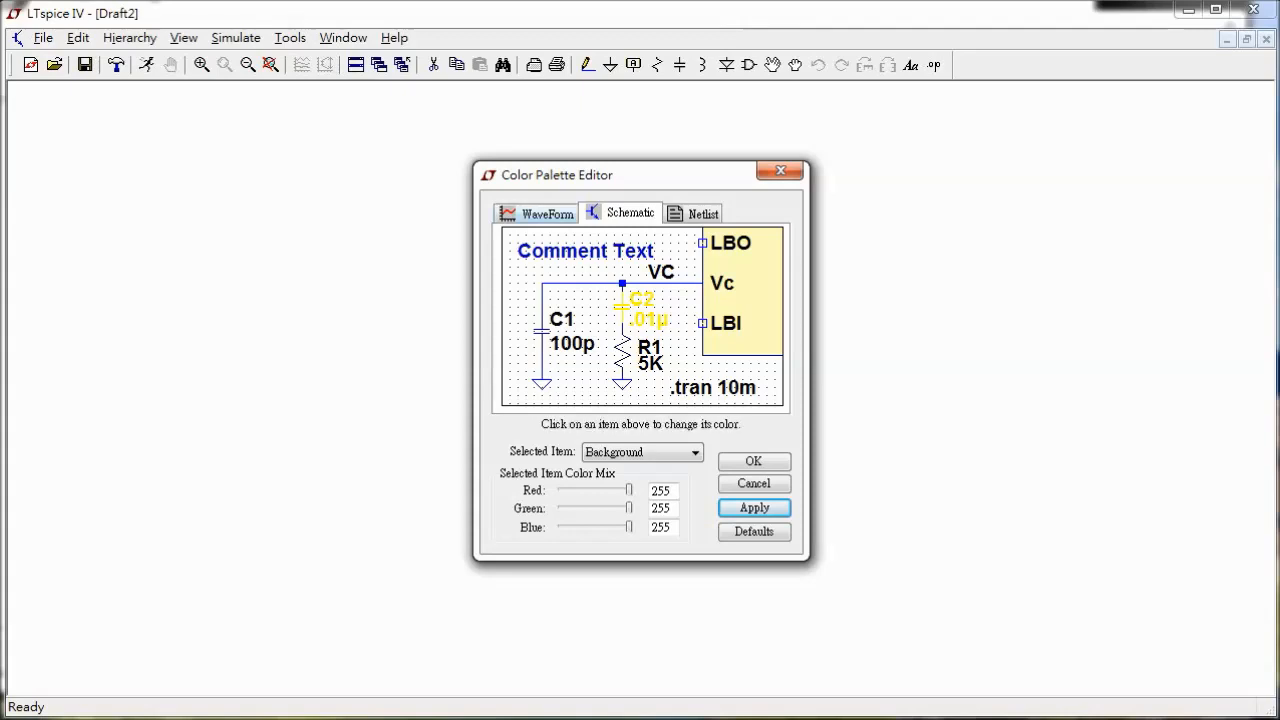
Set the waveform background color to white with red, green and blue at 255
click(537, 214)
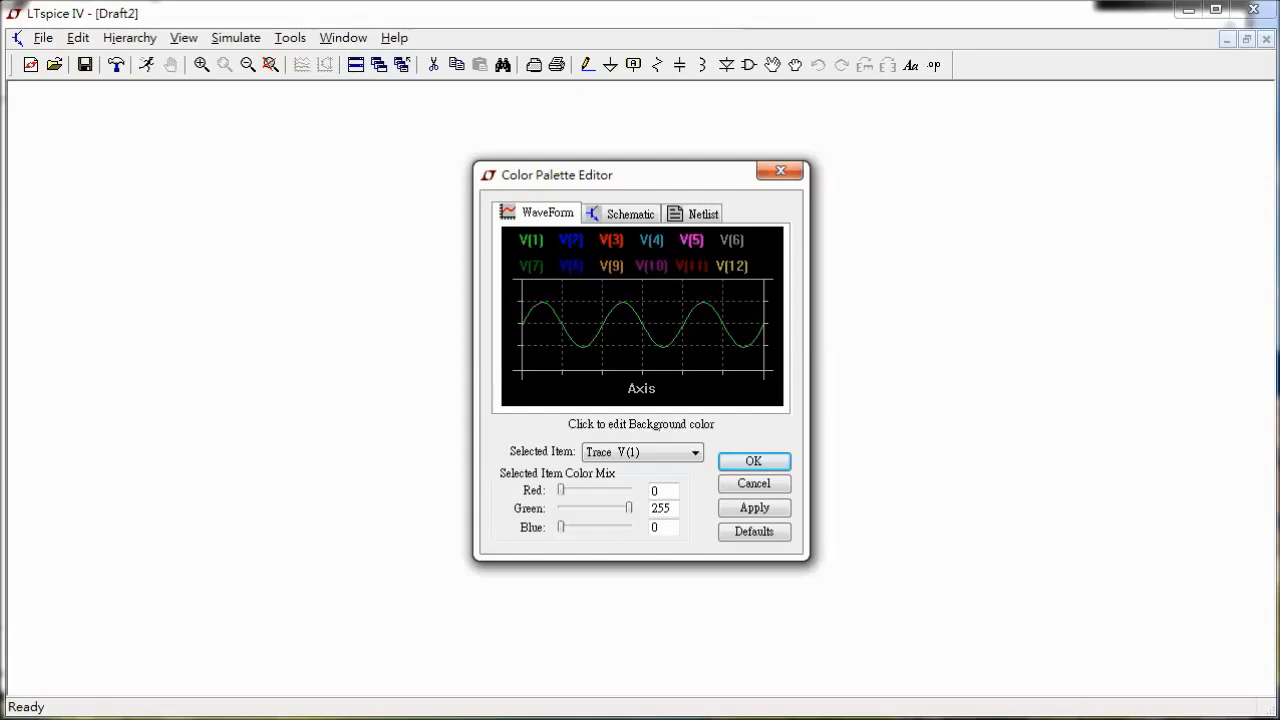
click(652, 312)
drag(561, 490, 629, 527)
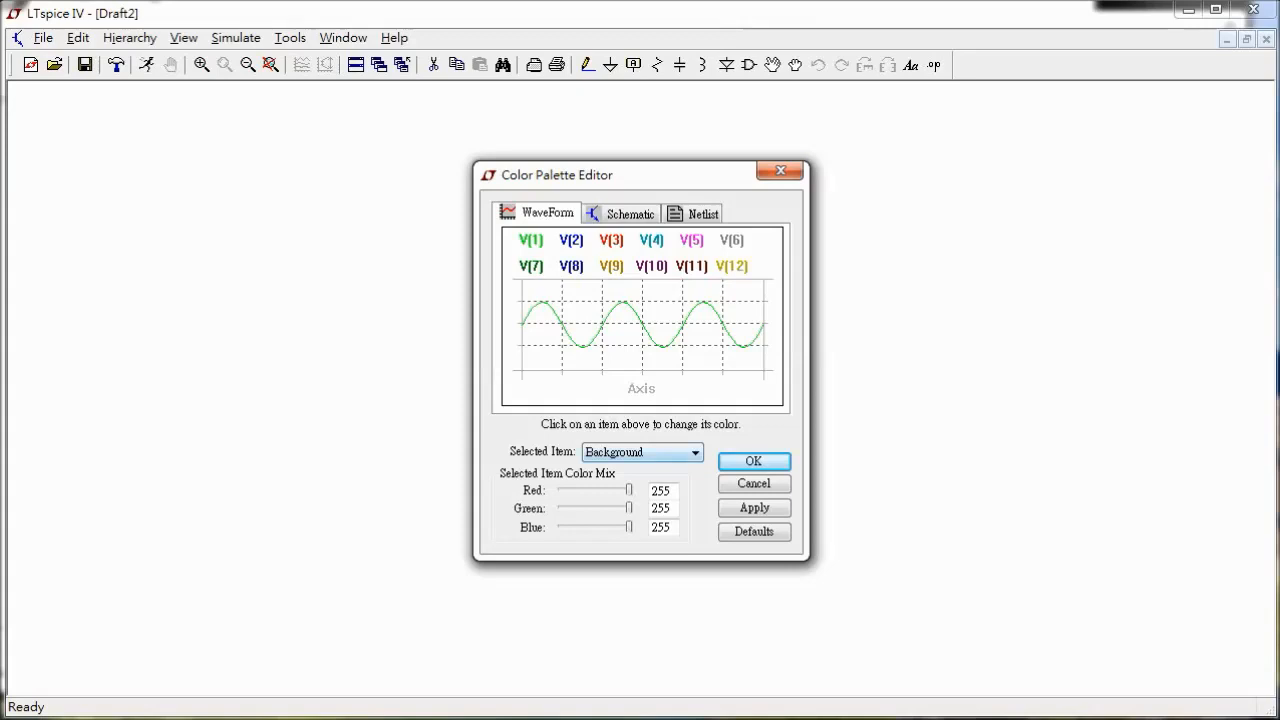
Set the waveform color of Trace V(1) to blue with red 0, green 0 and blue 255
click(643, 453)
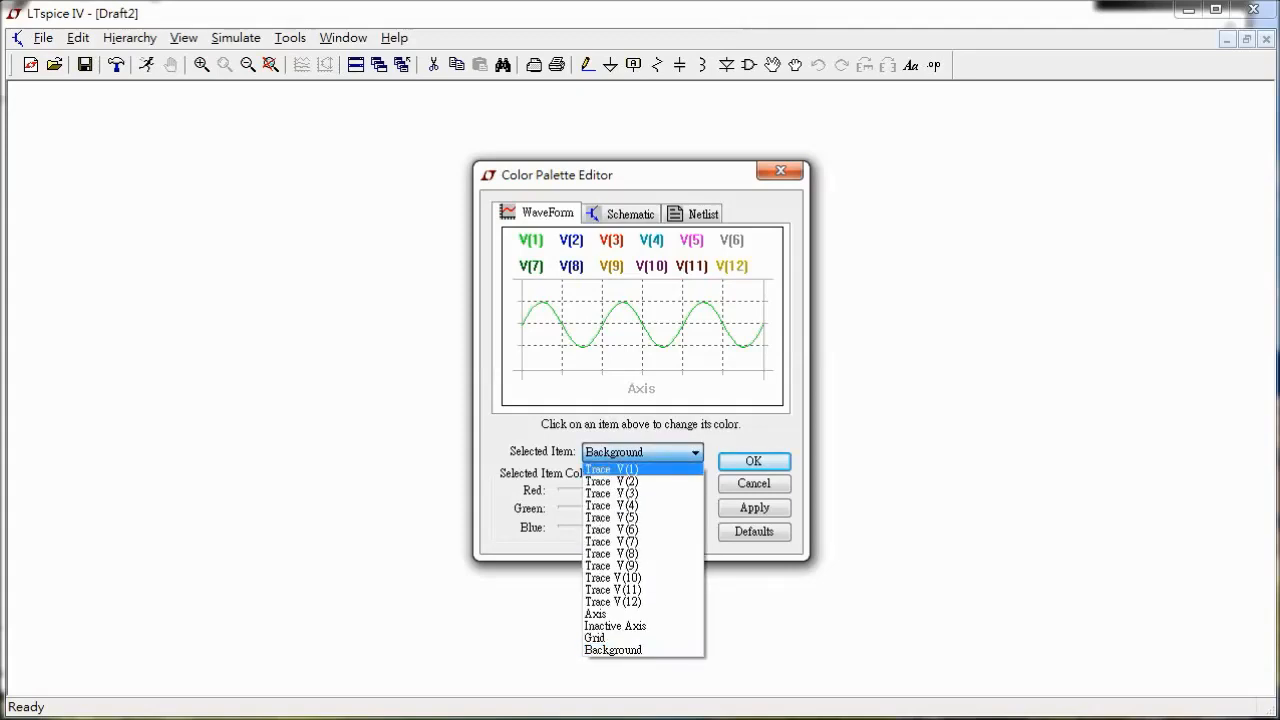
key(Return)
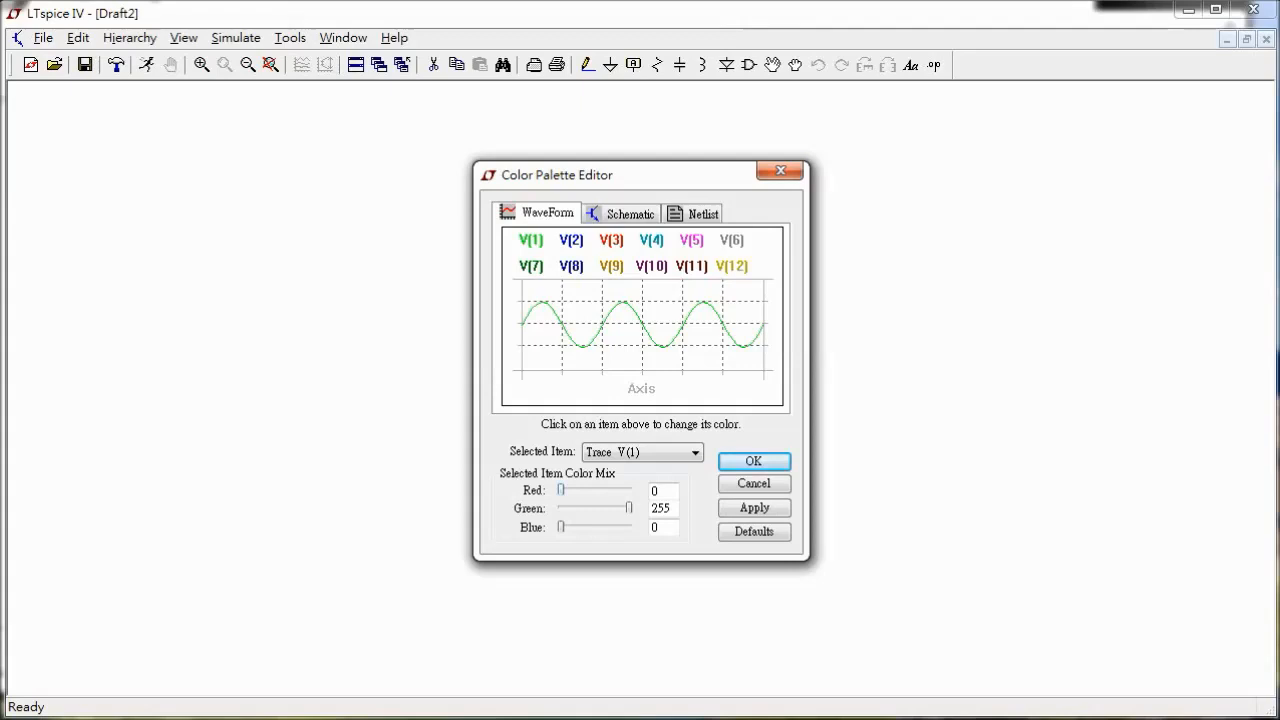
mouse_move(629, 508)
mouse_down()
mouse_move(561, 508)
mouse_move(562, 527)
mouse_move(629, 527)
mouse_up()
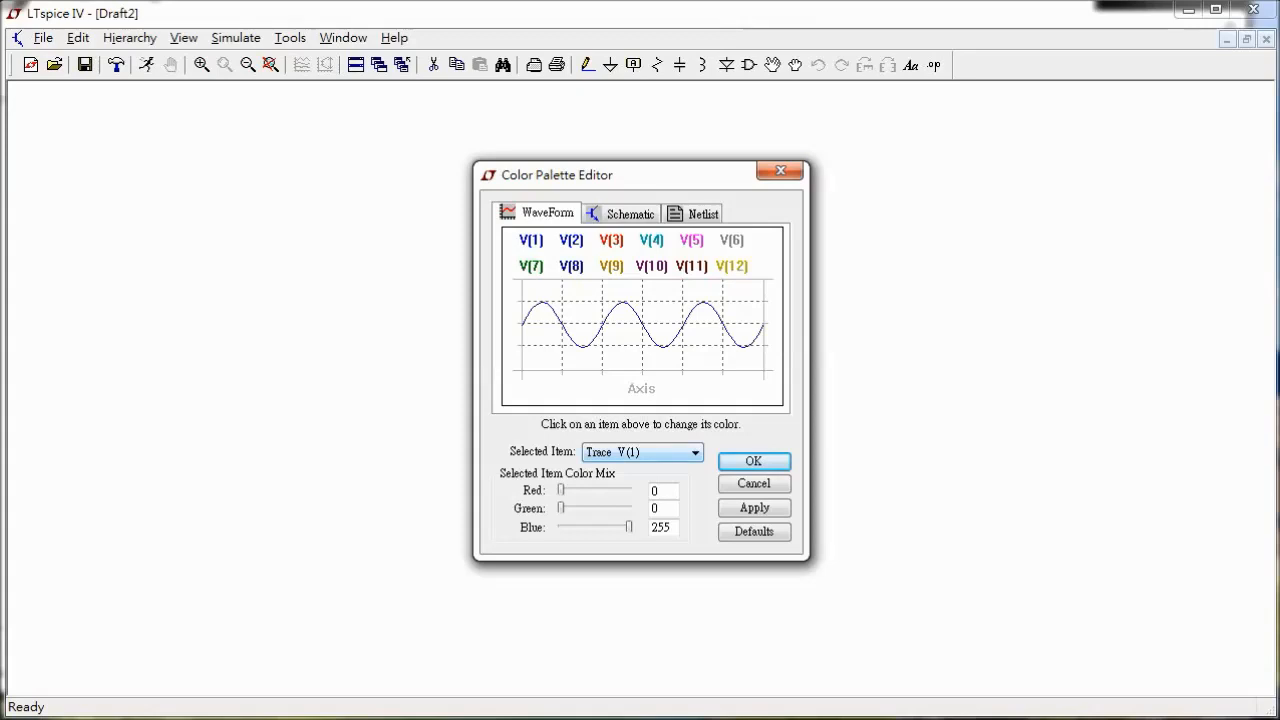
Set the waveform color of Trace V(2) to red with red 255, green 0 and blue 0
click(640, 452)
click(620, 480)
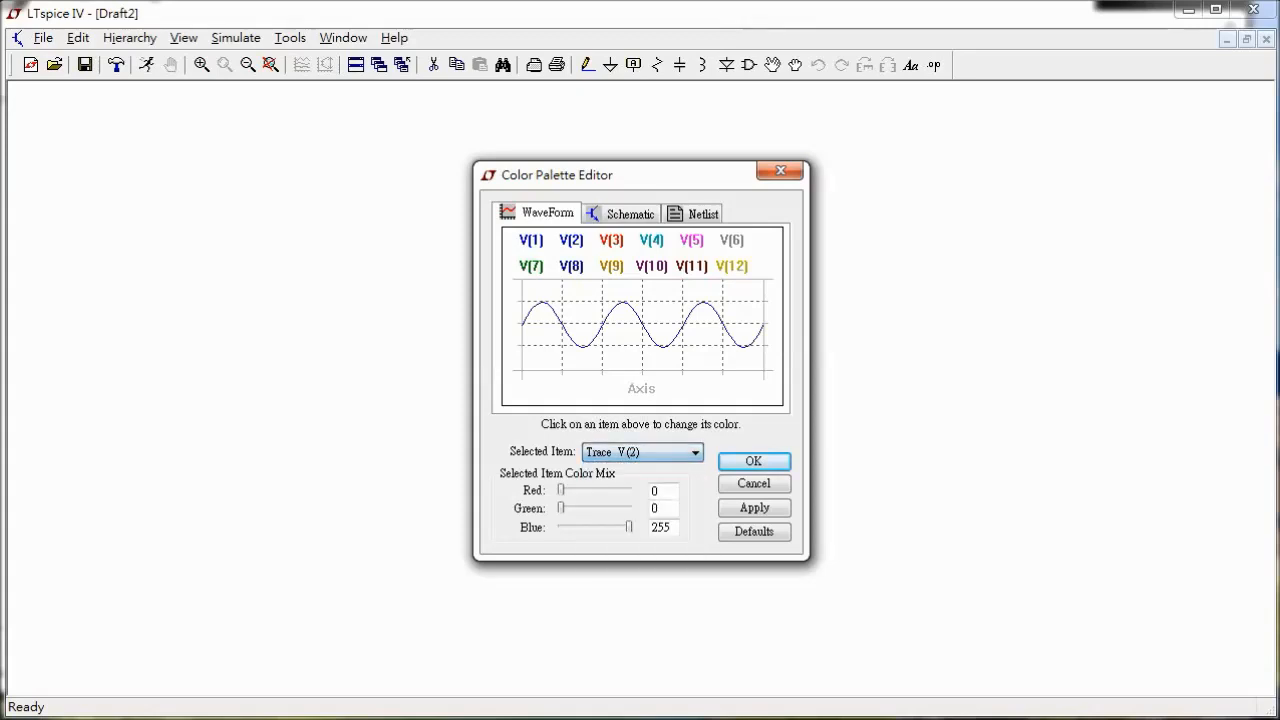
mouse_move(561, 490)
mouse_down()
mouse_move(629, 490)
mouse_move(561, 527)
mouse_up()
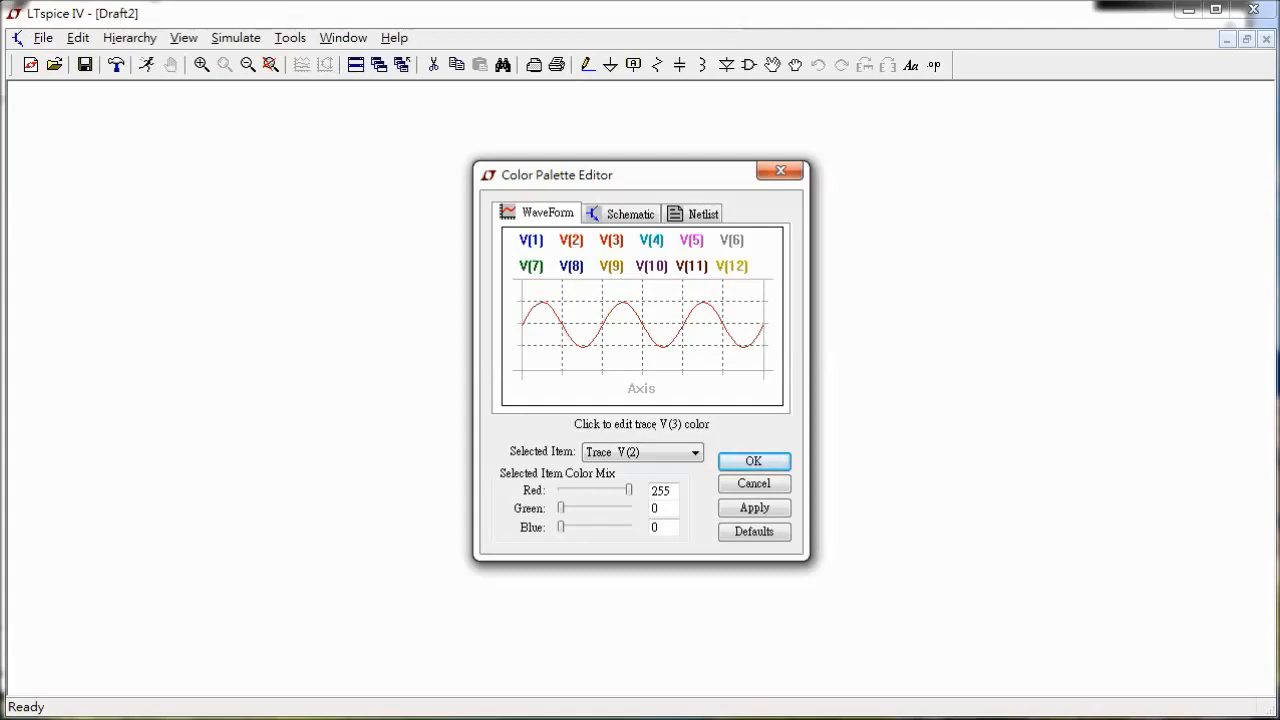
Set the waveform color of Trace V(3) to green with red 0, green 255 and blue 0, and apply the palette changes
click(650, 453)
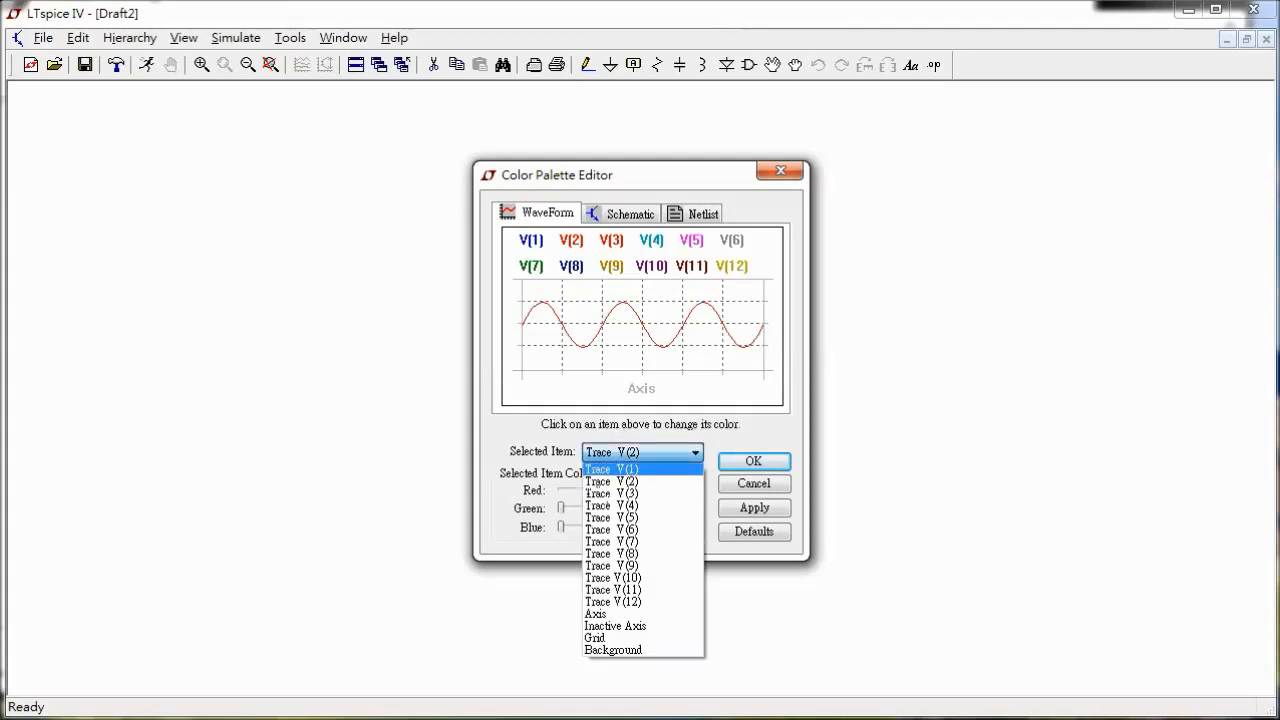
click(640, 493)
mouse_move(629, 490)
mouse_down()
mouse_move(561, 490)
mouse_move(629, 508)
mouse_up()
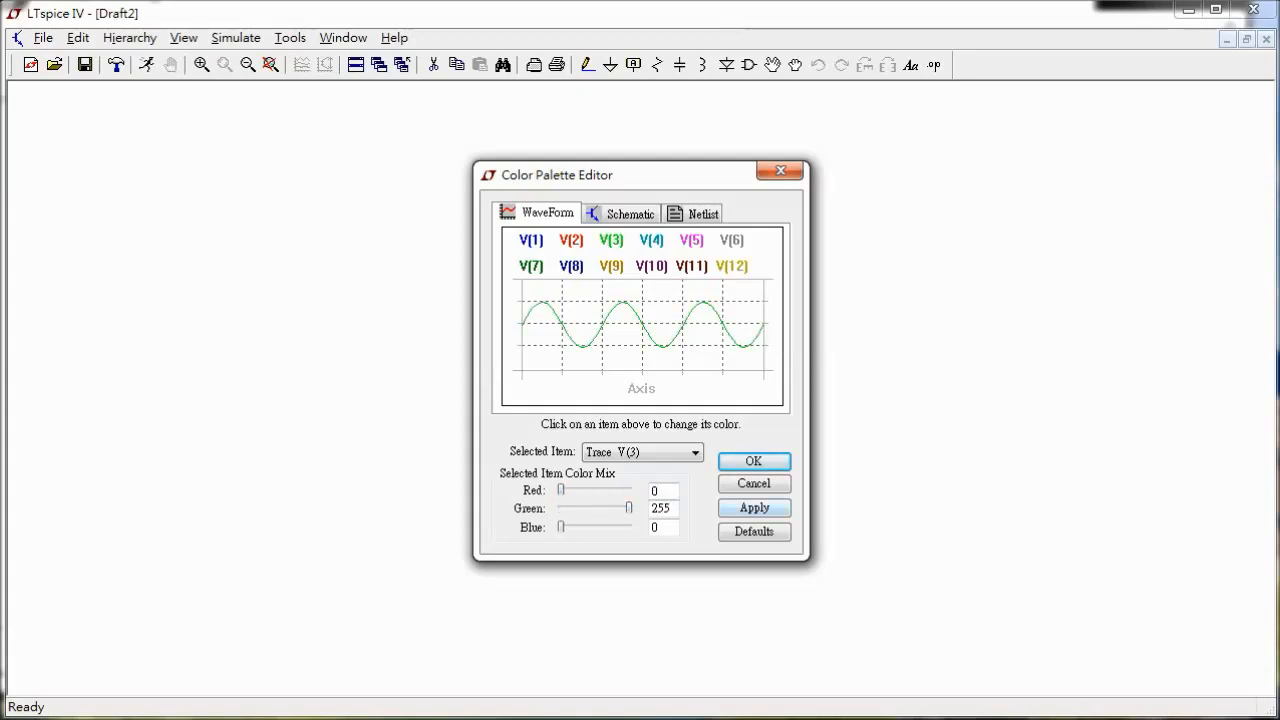
click(754, 508)
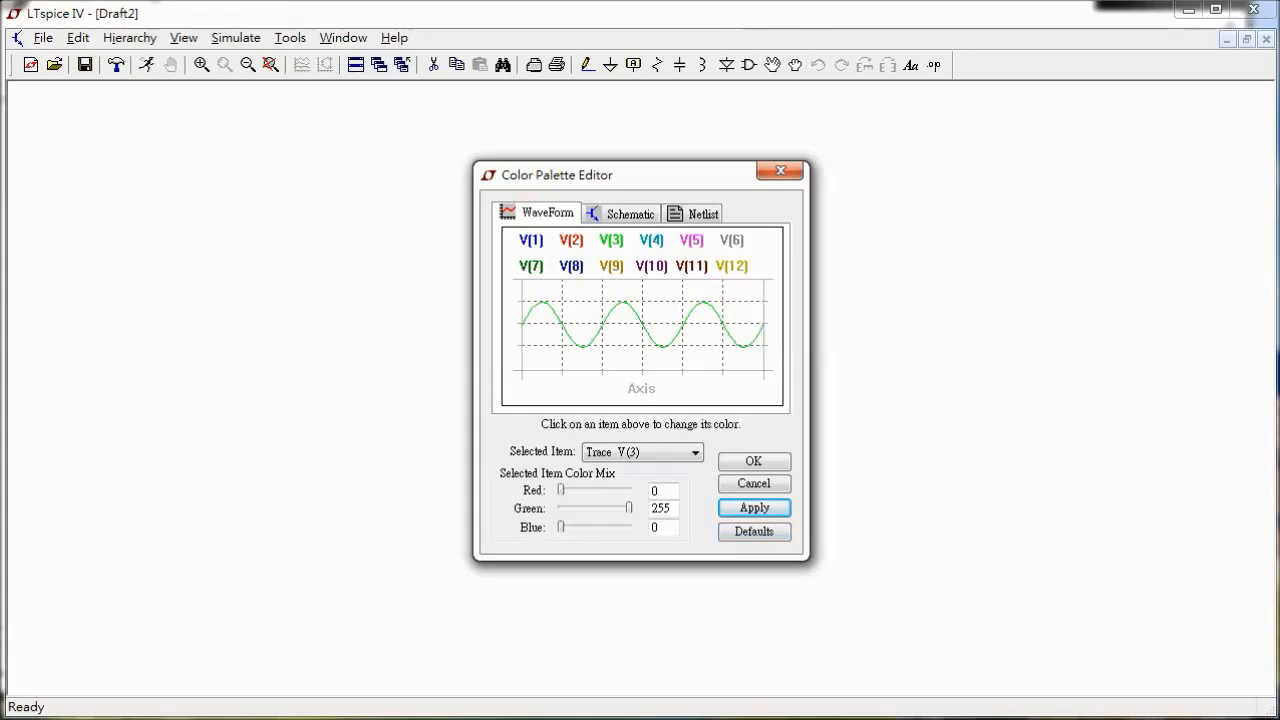
click(754, 461)
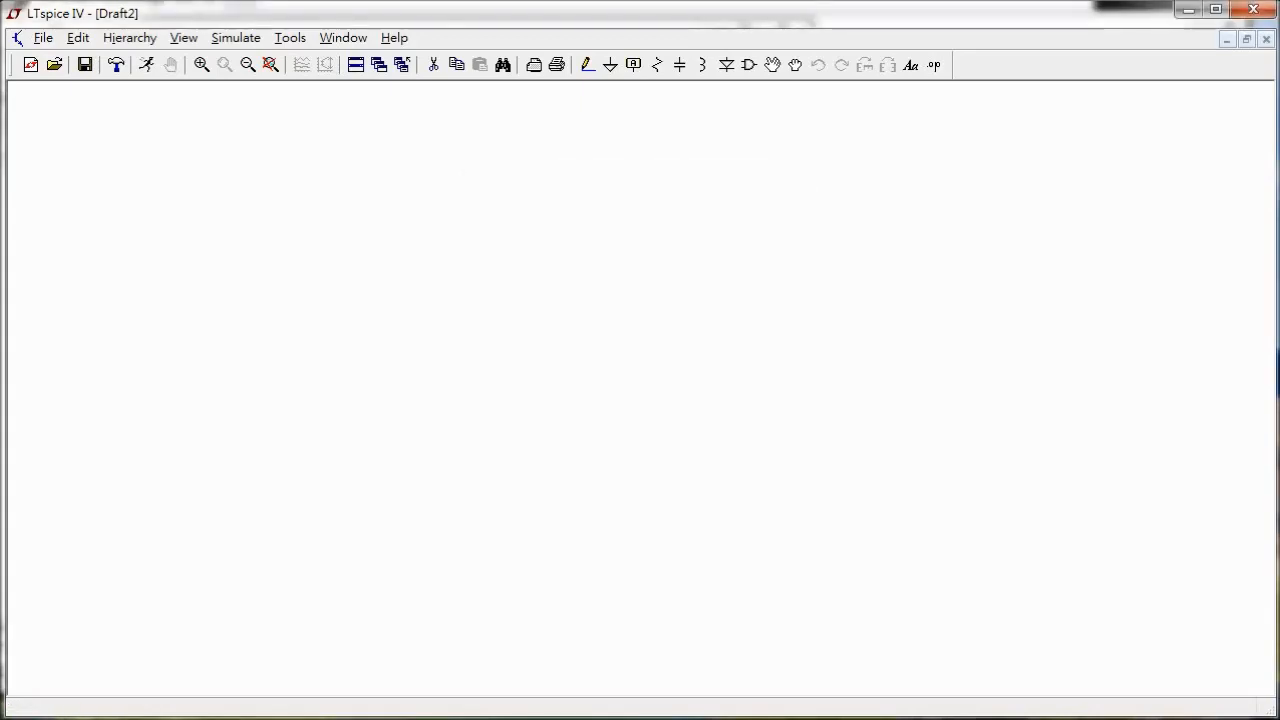
click(1232, 719)
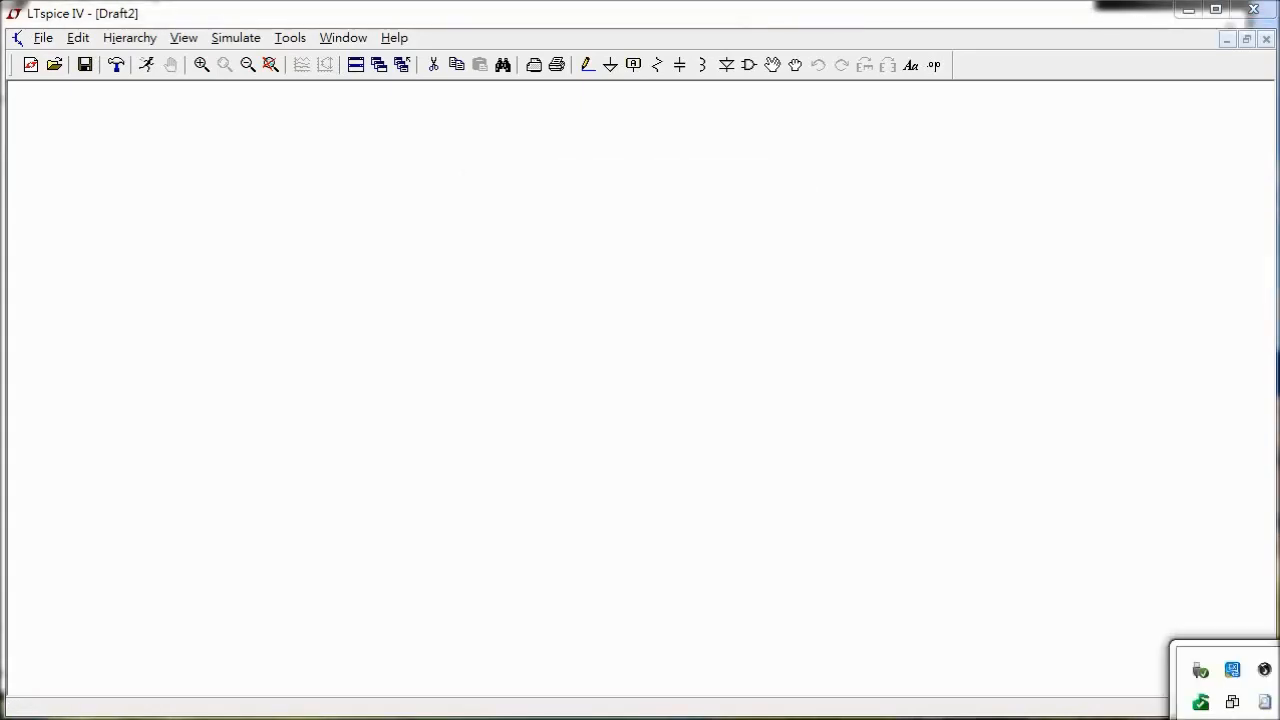